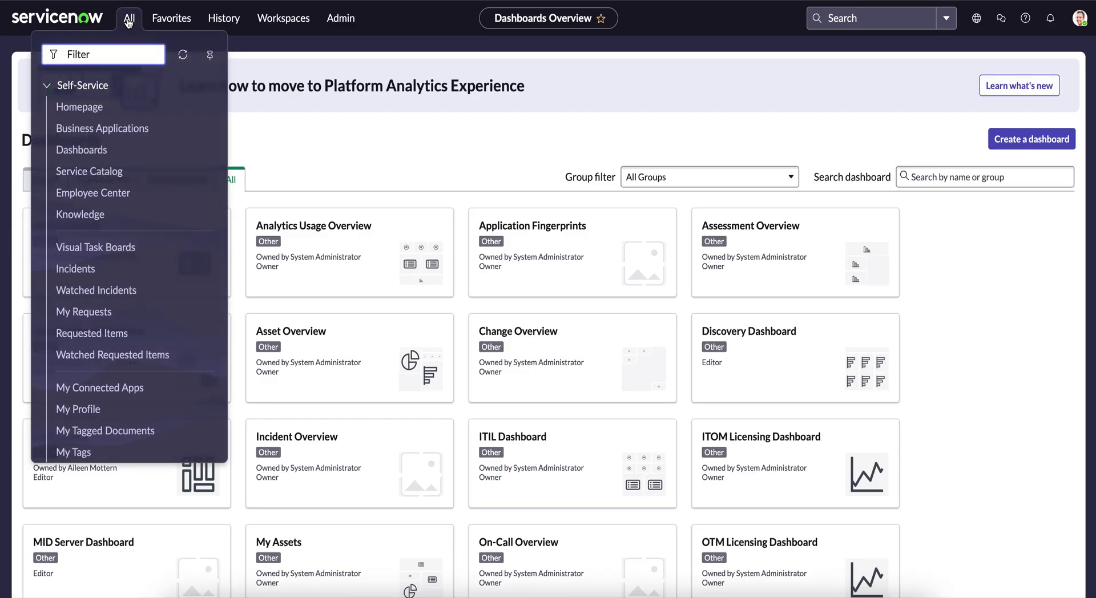
Open the System Events Dashboard from the navigator and choose flow_engine as the queue filter.
text(System e)
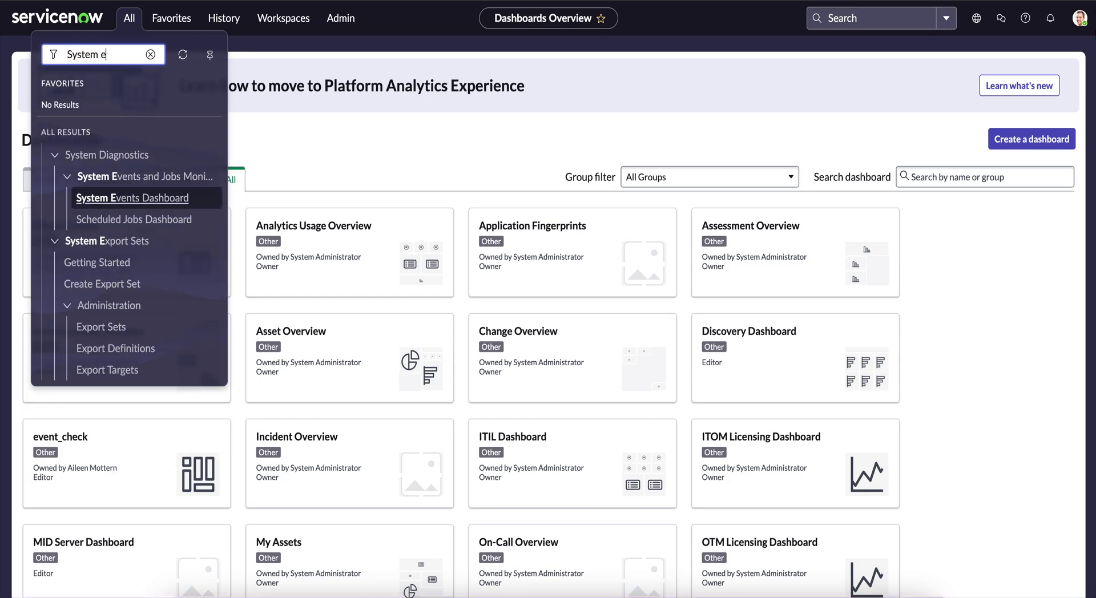
click(144, 200)
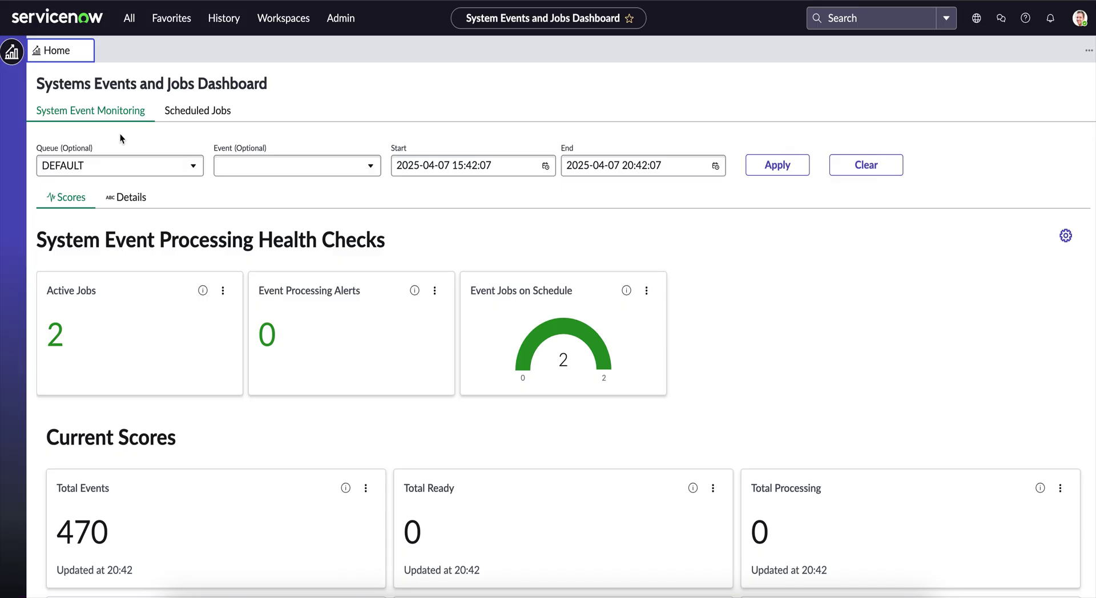
click(191, 174)
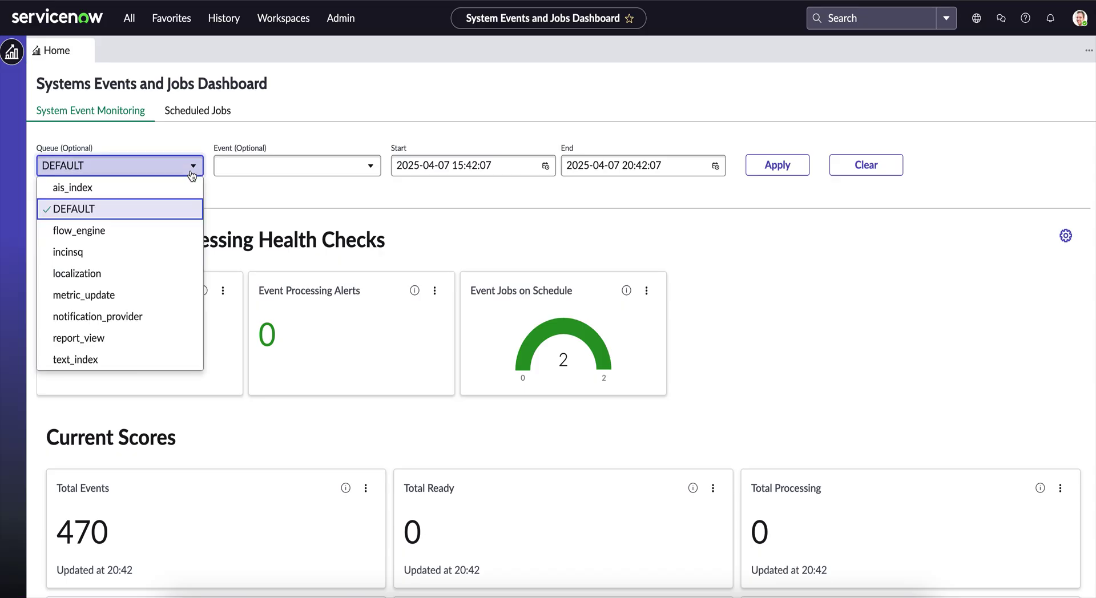
click(106, 234)
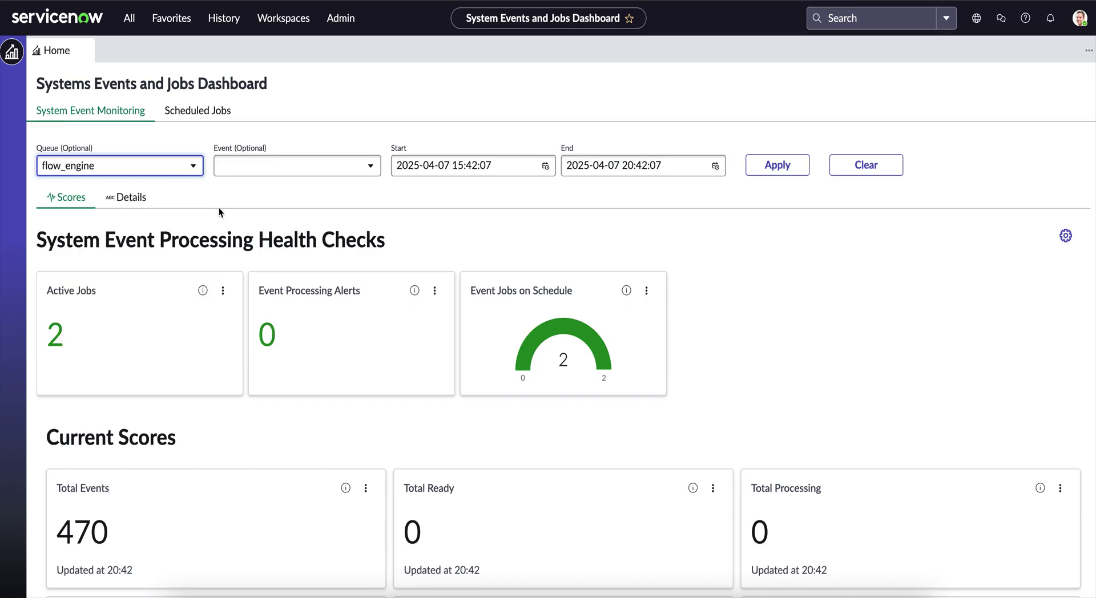
click(465, 165)
click(450, 272)
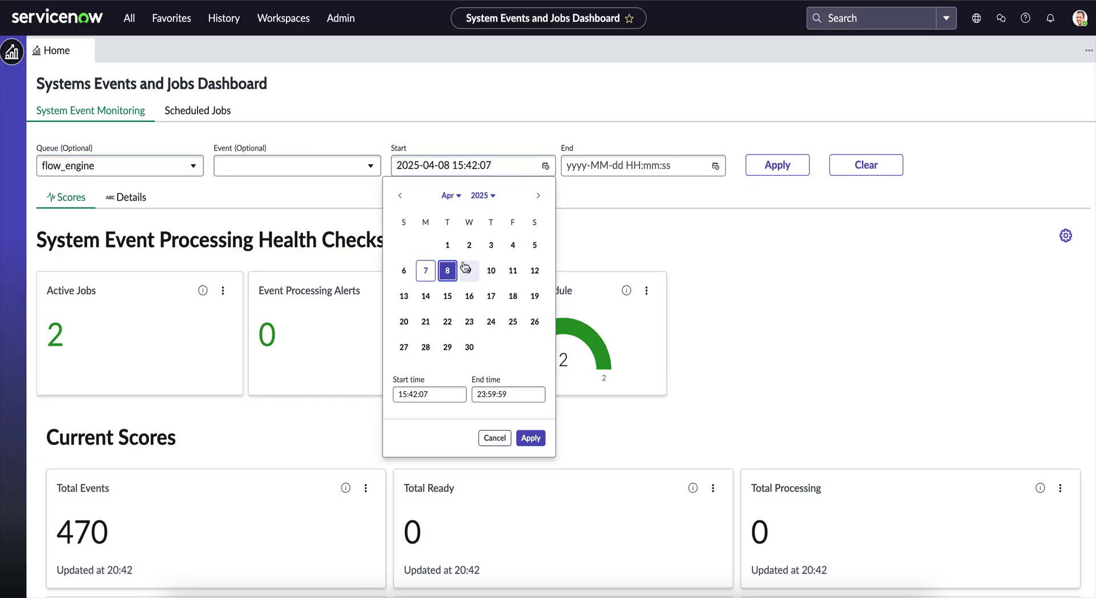
click(405, 271)
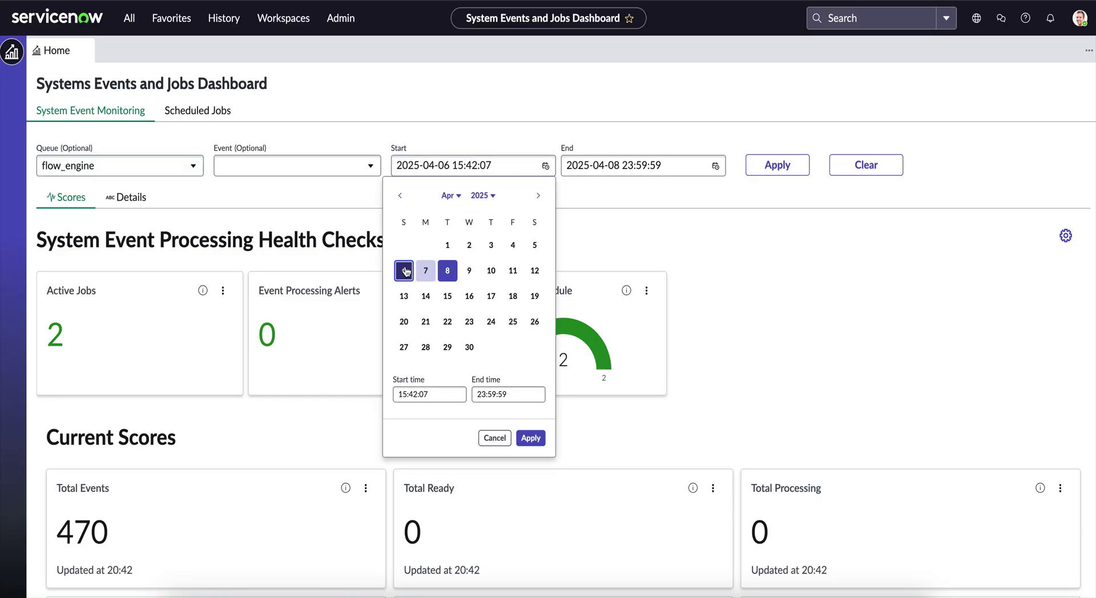
click(621, 171)
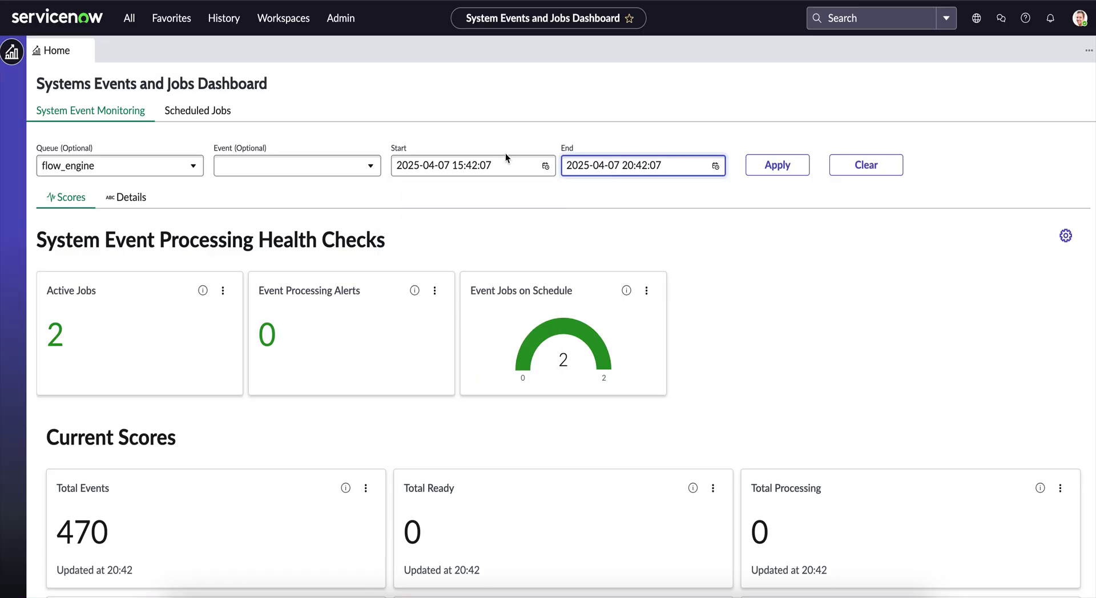
Apply the flow_engine queue filter and review its event processing health checks and current scores.
click(778, 165)
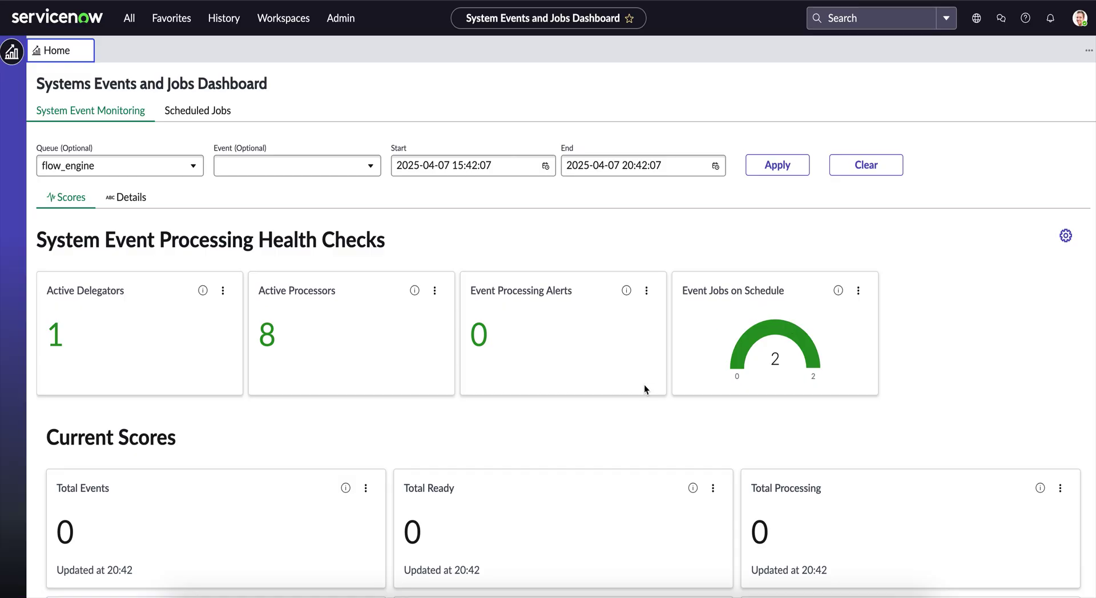
scroll(579, 443, down, 1)
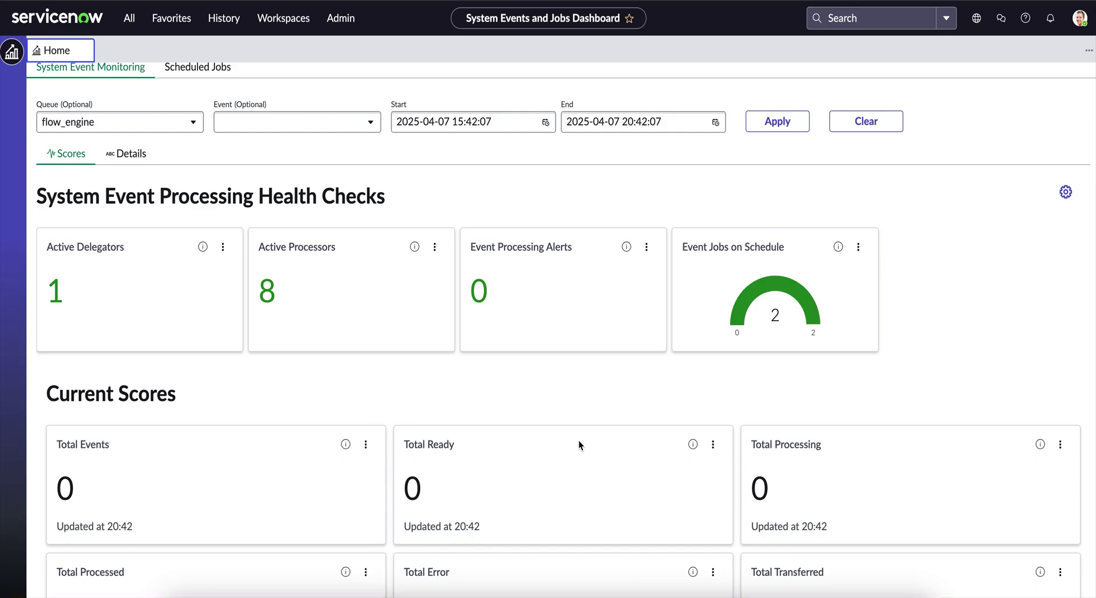
scroll(579, 445, up, 1)
Set the queue filter back to DEFAULT and apply it to the dashboard.
click(194, 148)
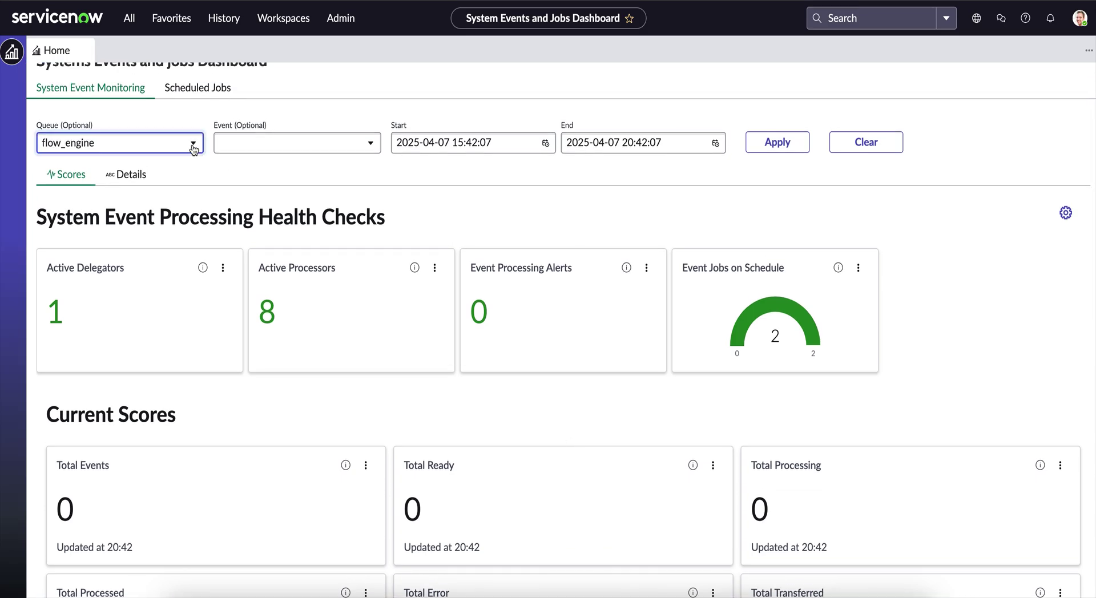
click(137, 187)
click(788, 145)
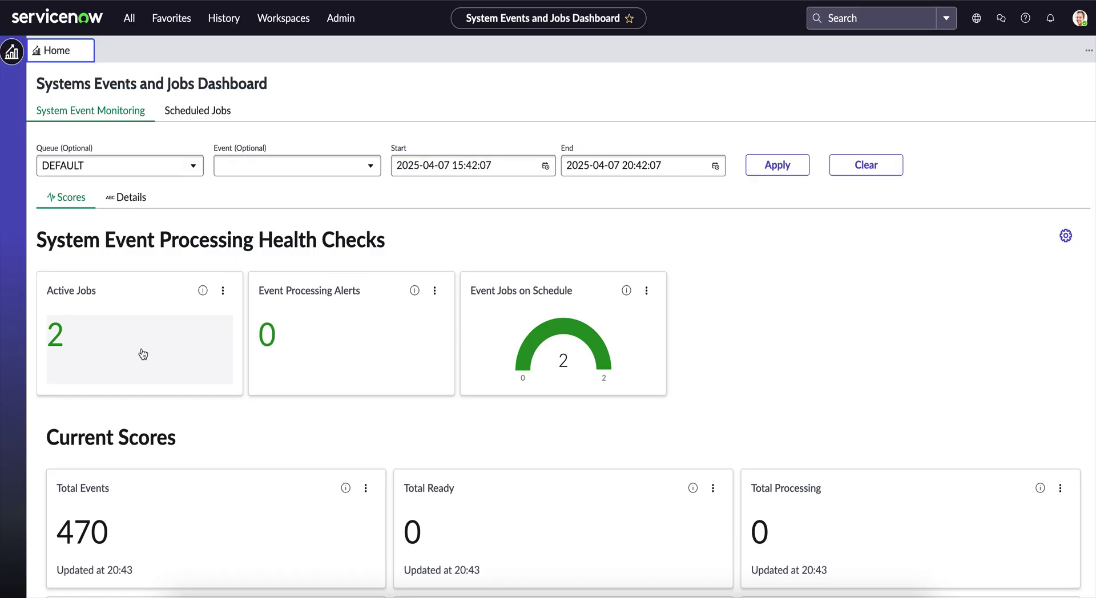
View the Job Stats records behind the Active Jobs score, and close the list.
scroll(139, 353, down, 1)
click(116, 317)
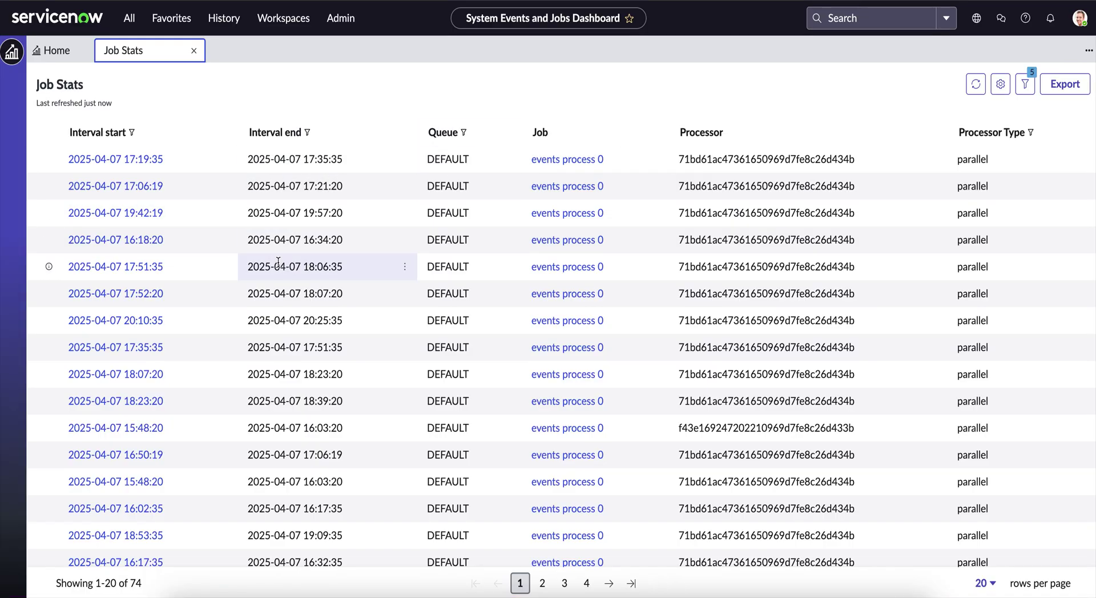
click(195, 52)
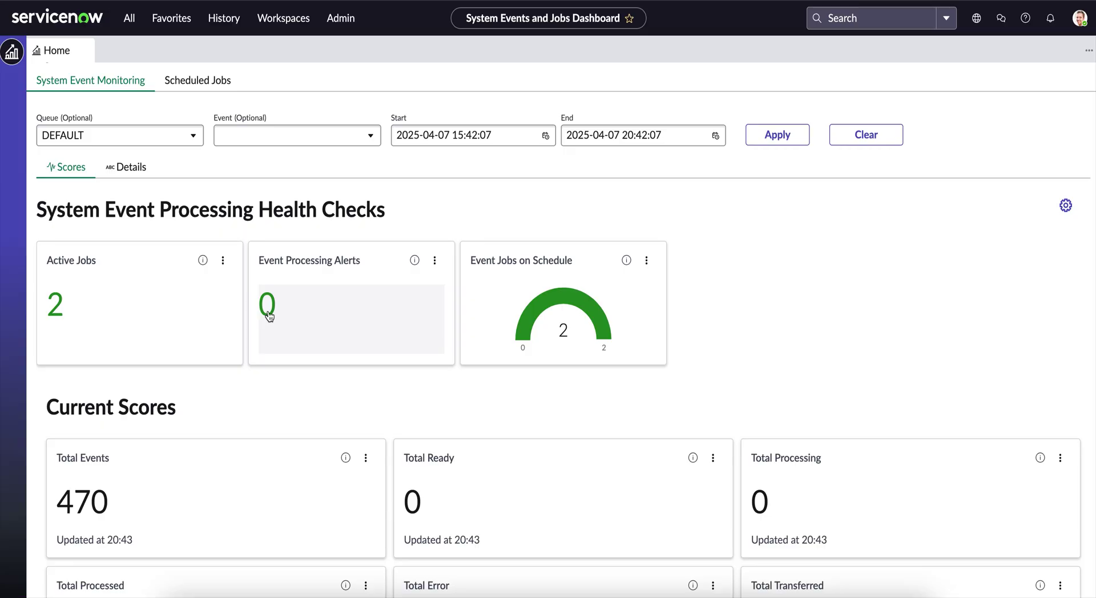
Check Event Processing Alerts, view the job records behind Event Jobs on Schedule, and close that list.
mouse_move(269, 318)
mouse_move(342, 319)
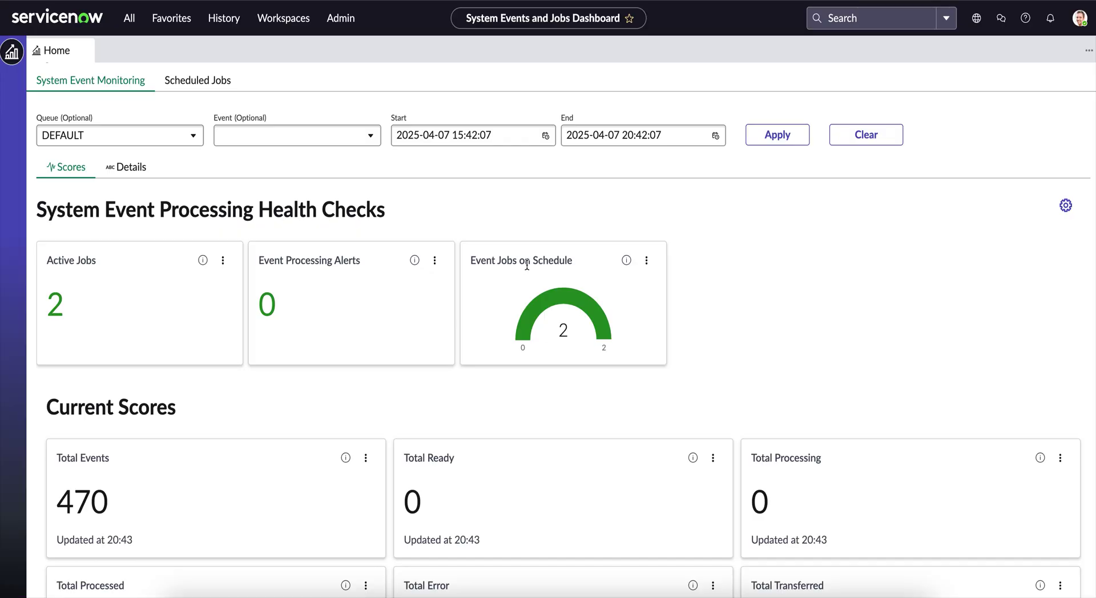
click(566, 309)
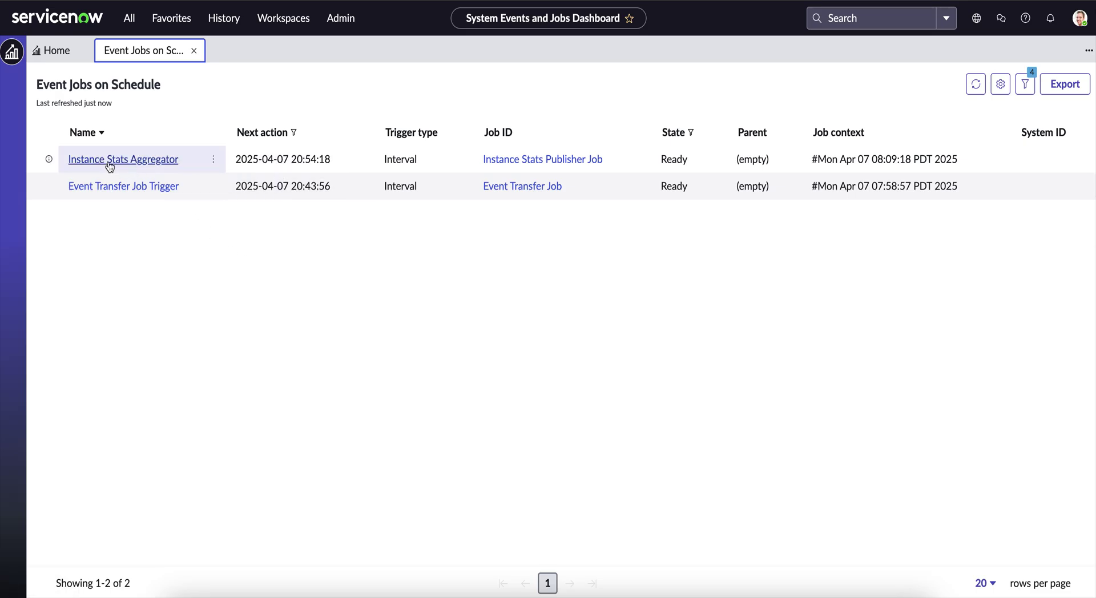
click(62, 52)
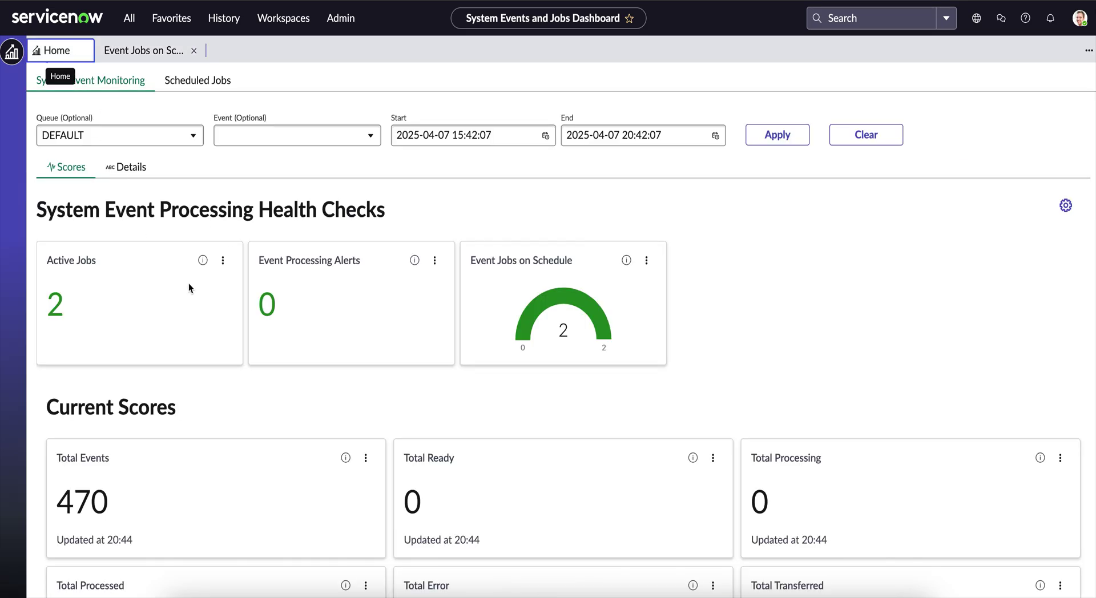
click(152, 52)
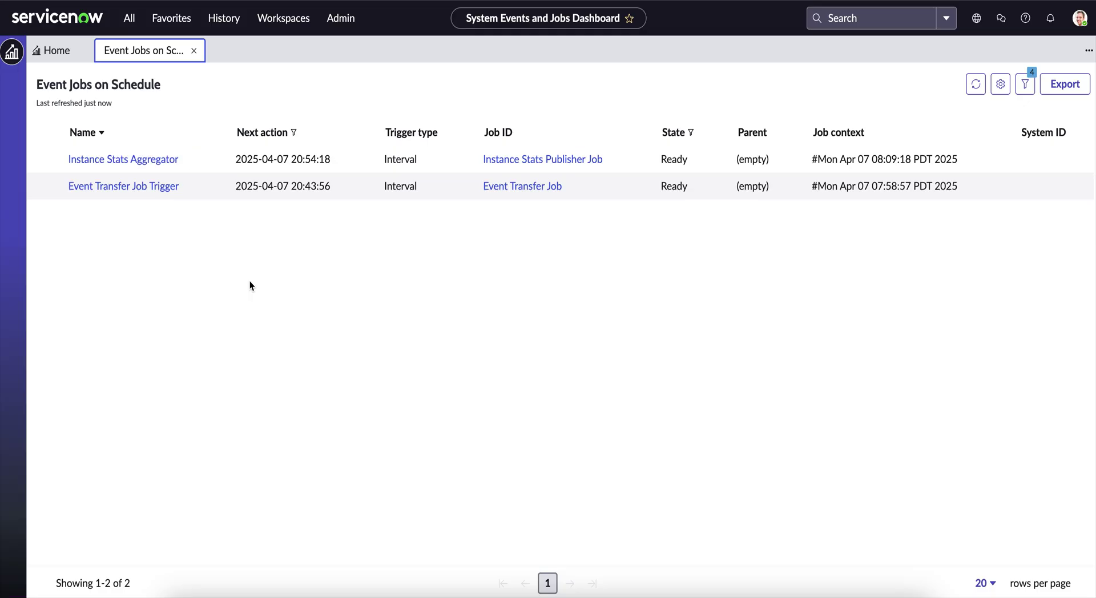
click(195, 54)
Review the Current Scores cards for total, ready, processing, processed, error and transferred events.
scroll(489, 358, down, 2)
scroll(488, 358, down, 3)
scroll(488, 357, down, 1)
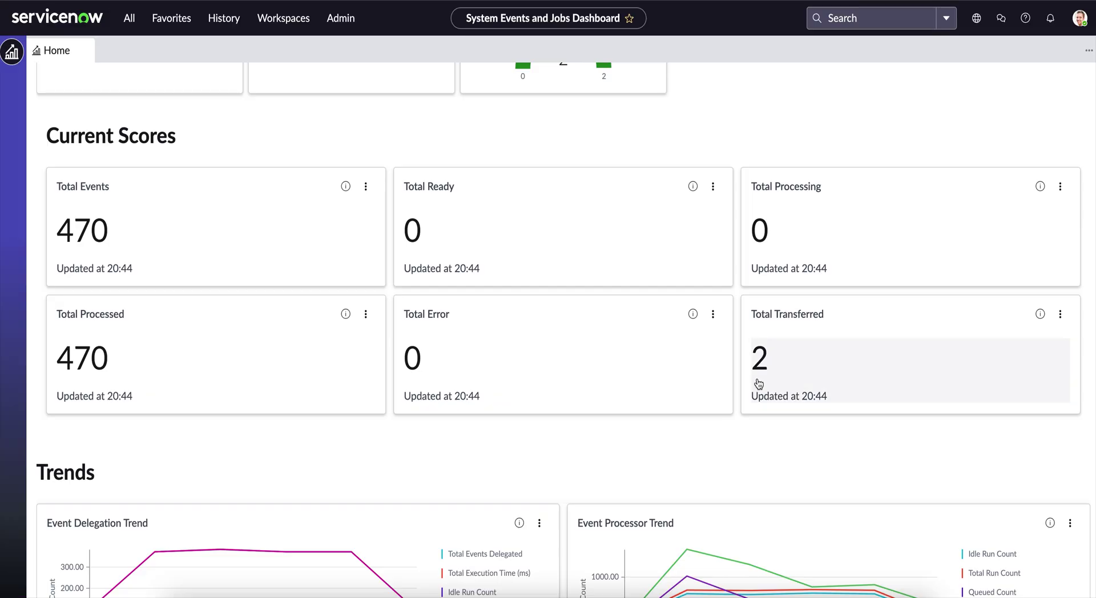
Examine the Trends charts for event delegation, event processors, events and email/script action handlers, including the Event Trend details at 17:00.
scroll(381, 440, down, 3)
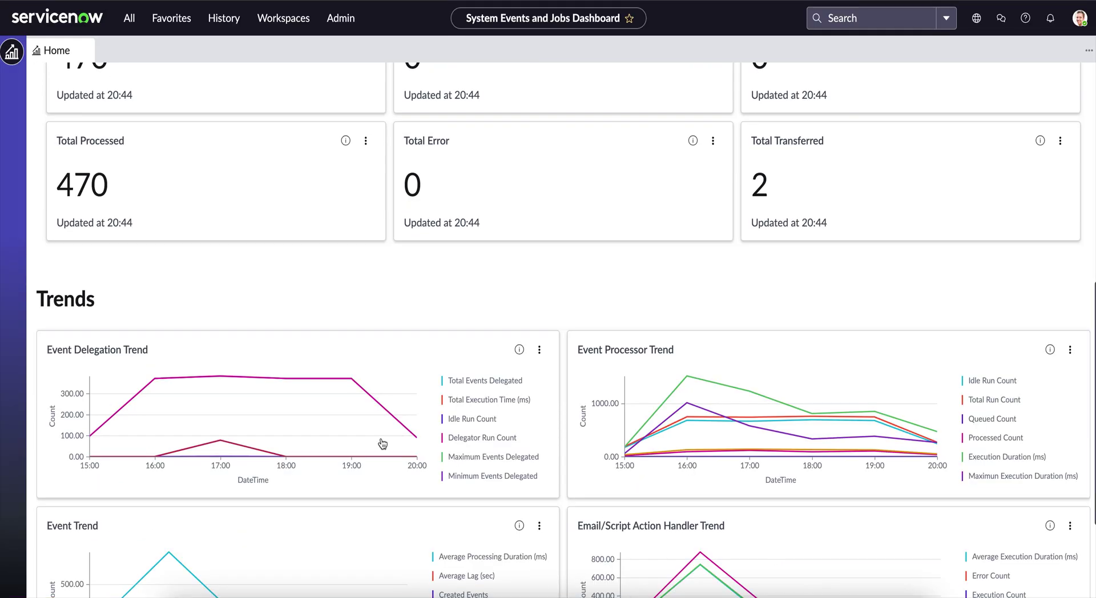
scroll(383, 445, down, 2)
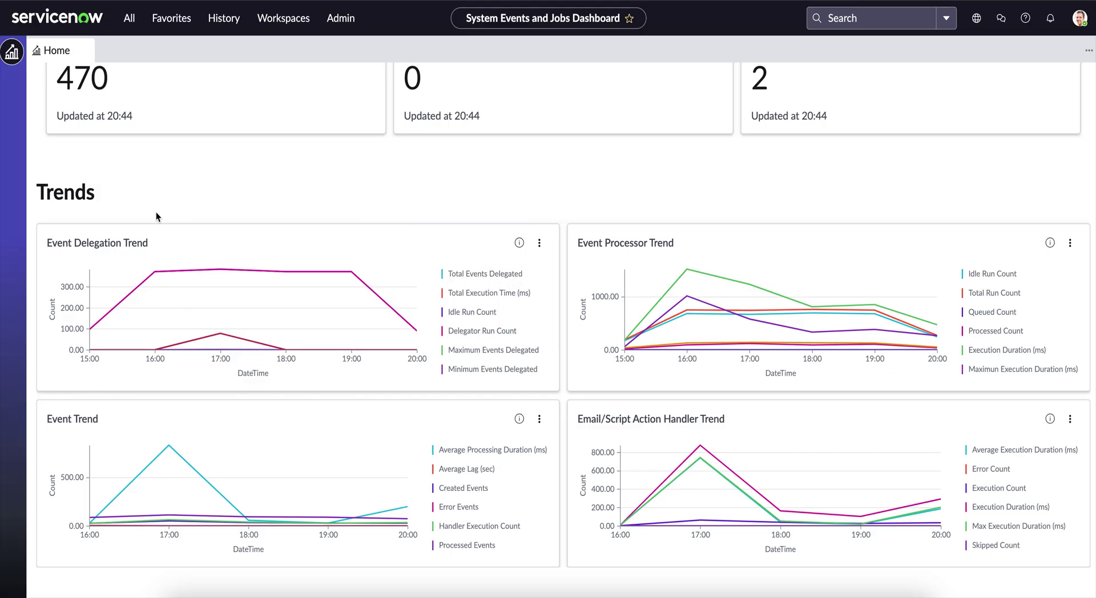
mouse_move(121, 309)
mouse_move(686, 275)
scroll(473, 273, down, 2)
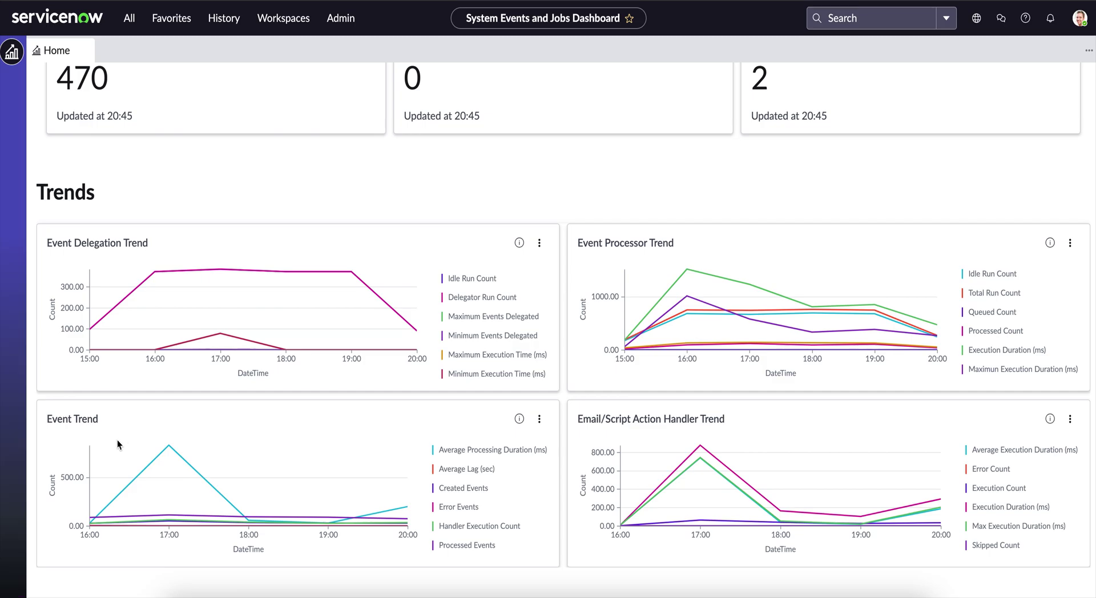
mouse_move(142, 461)
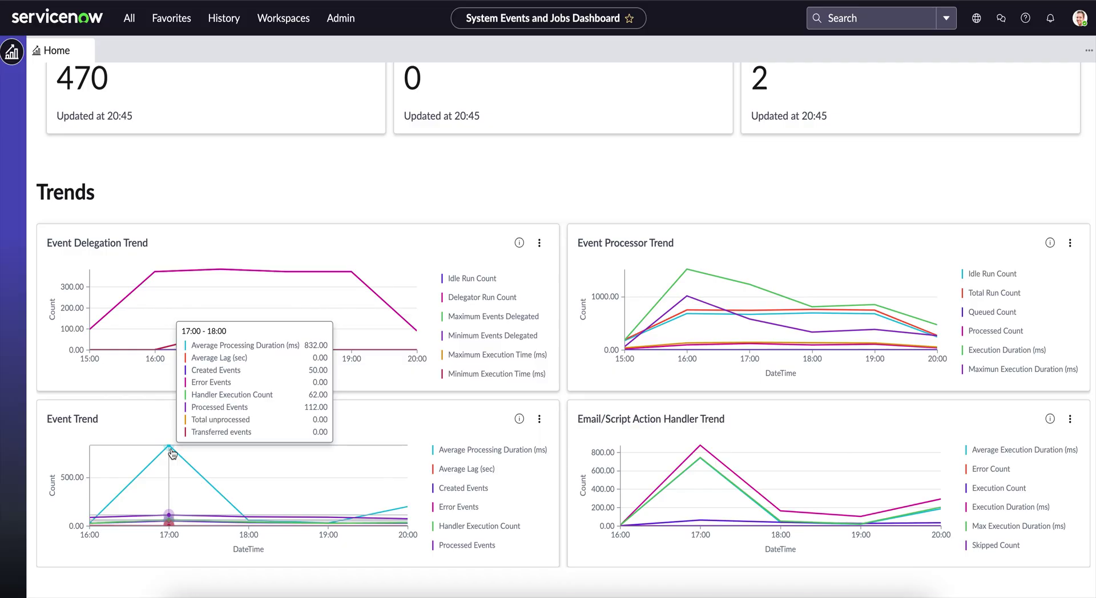
mouse_move(839, 452)
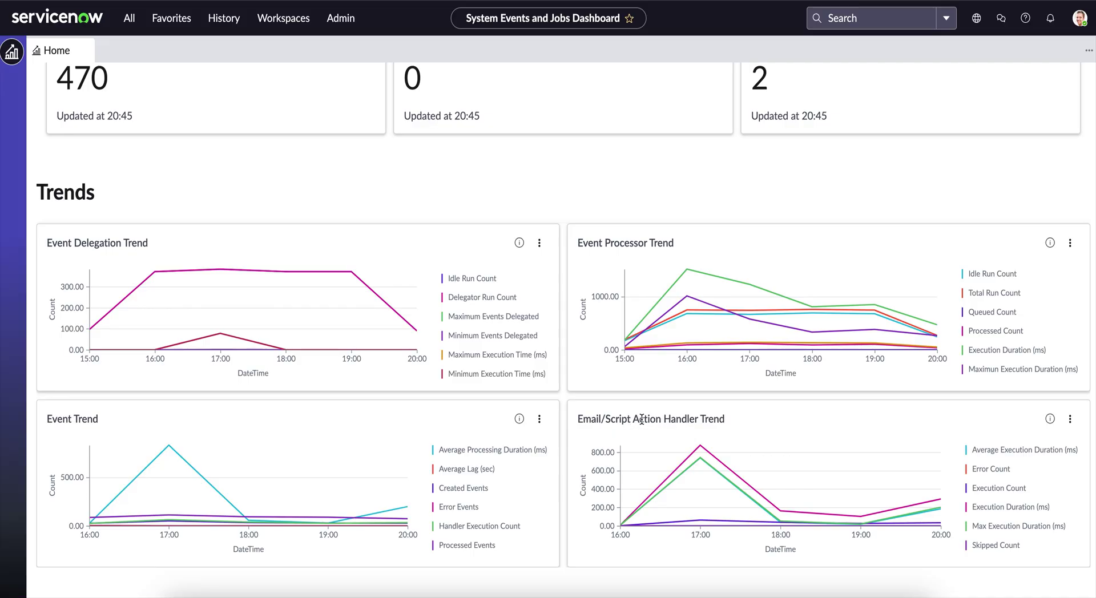
mouse_move(708, 454)
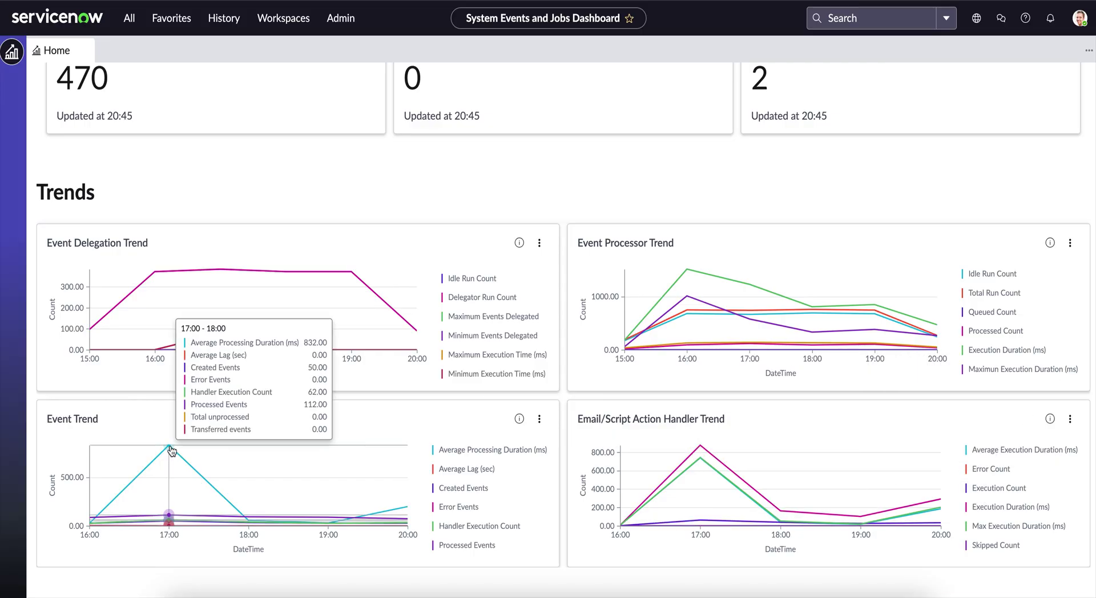
Switch System Event Monitoring from the scores to the details view and review the Active Alerts list.
scroll(165, 250, up, 5)
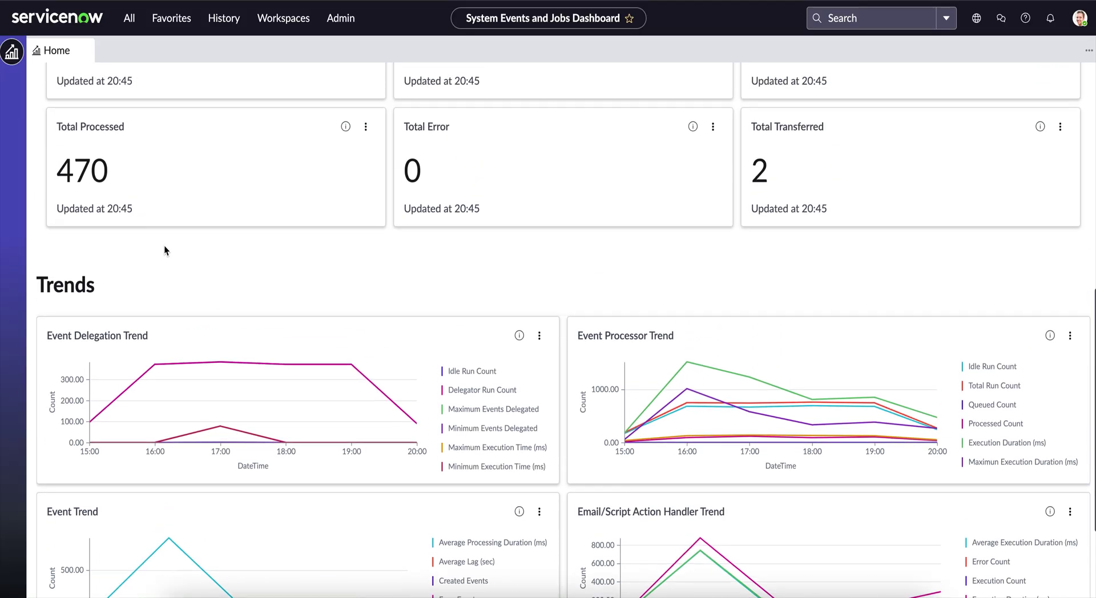
scroll(165, 251, up, 3)
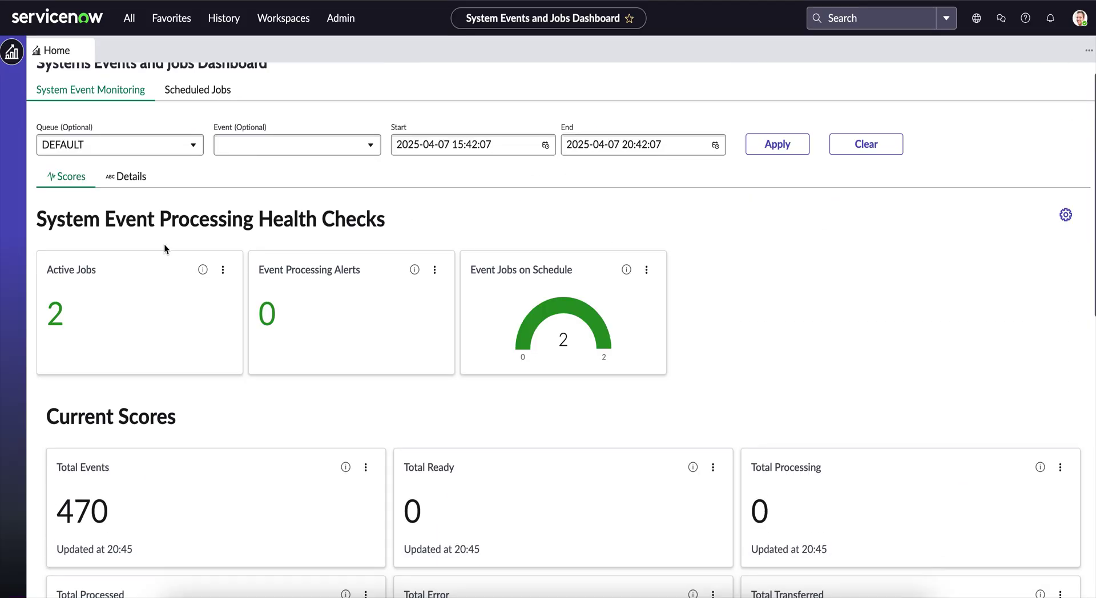
click(135, 188)
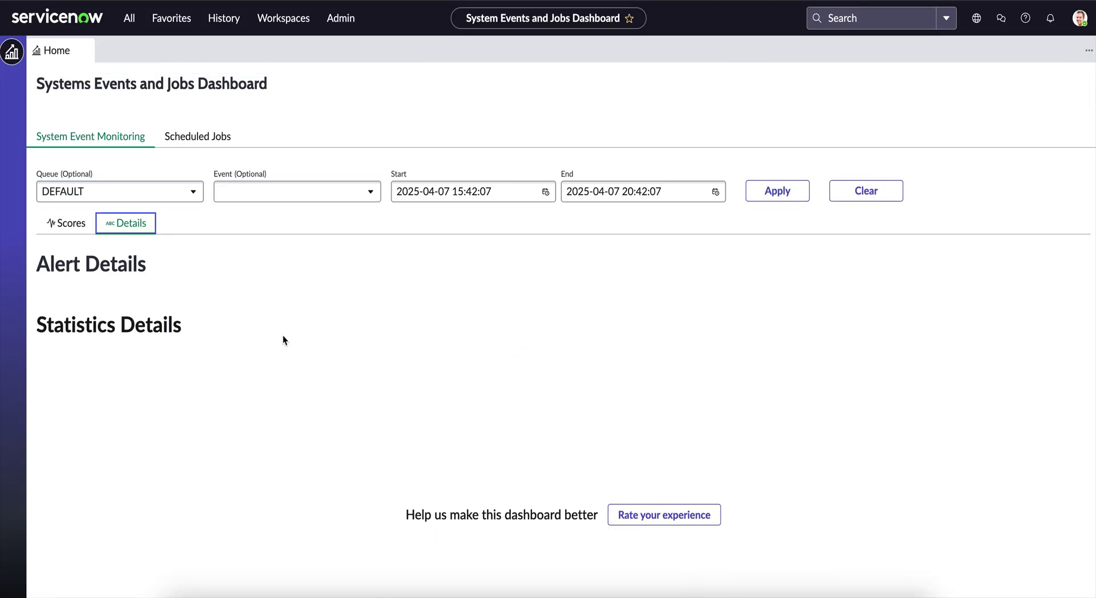
scroll(283, 334, down, 2)
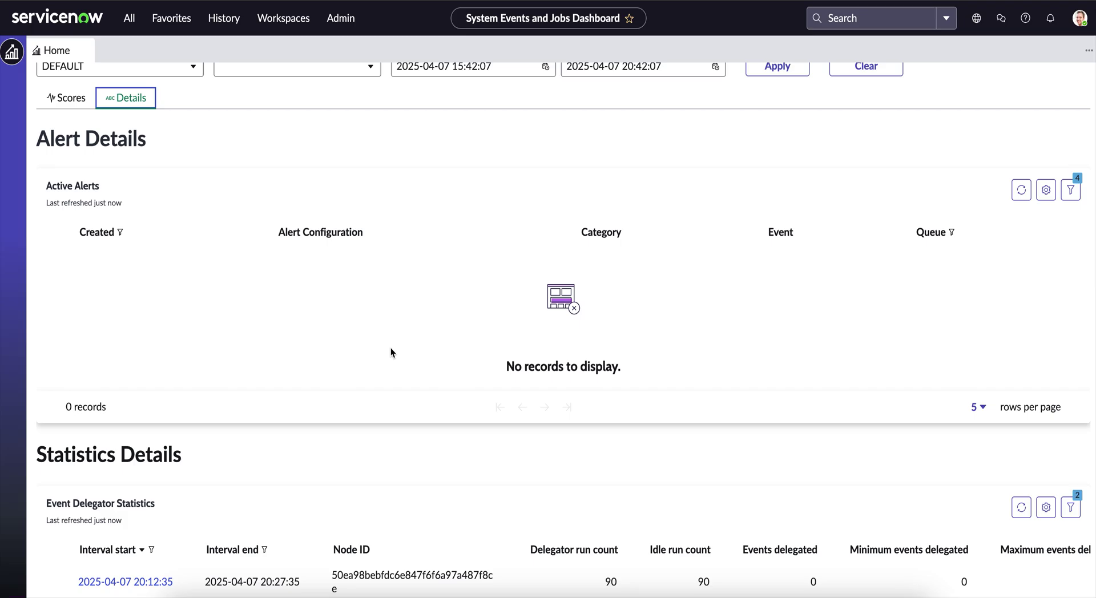
scroll(390, 348, down, 1)
Examine the Event Delegator Statistics table across its run count, delegated events and execution duration columns.
scroll(463, 443, down, 3)
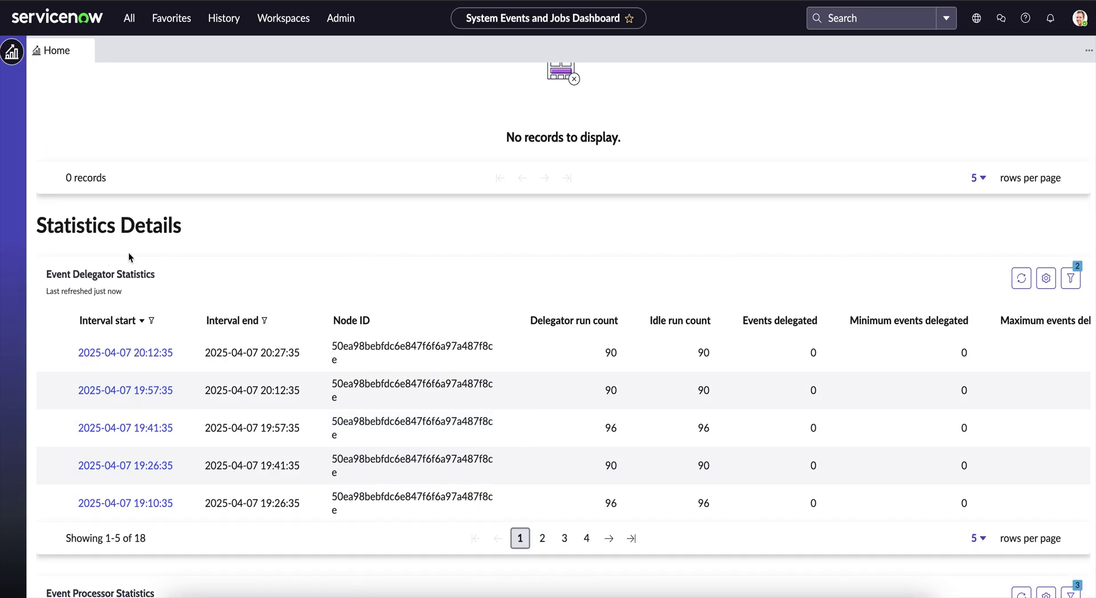
scroll(340, 241, down, 1)
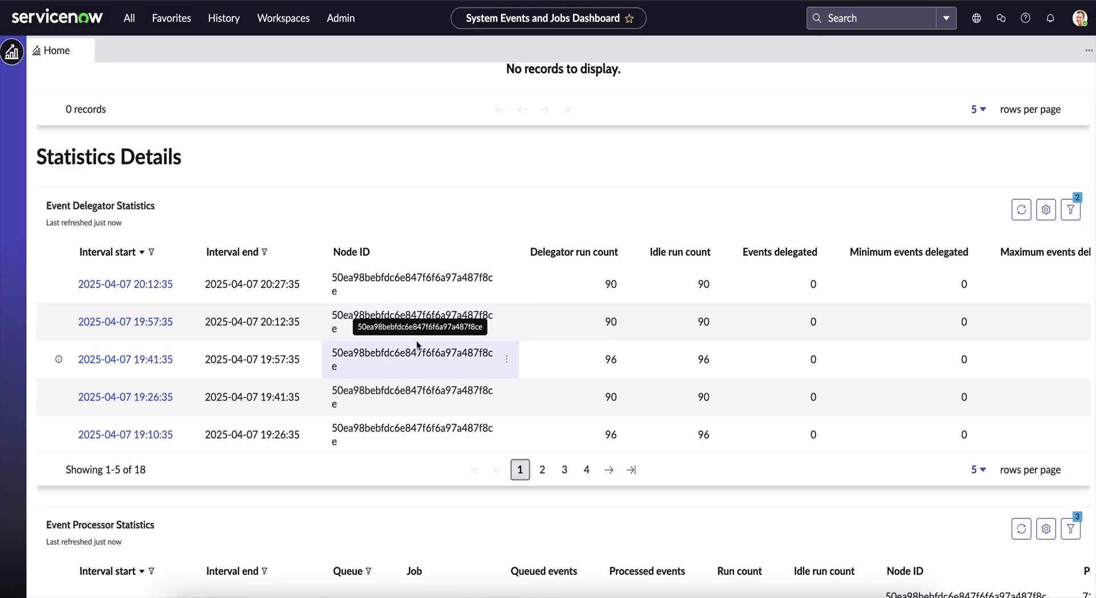
scroll(417, 339, down, 1)
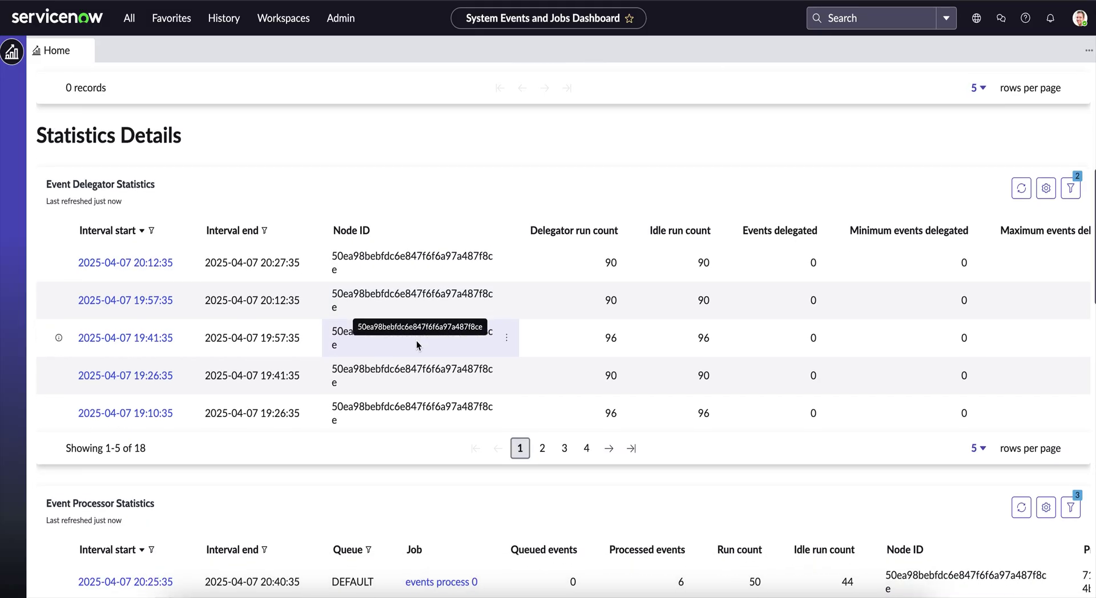
scroll(776, 300, right, 5)
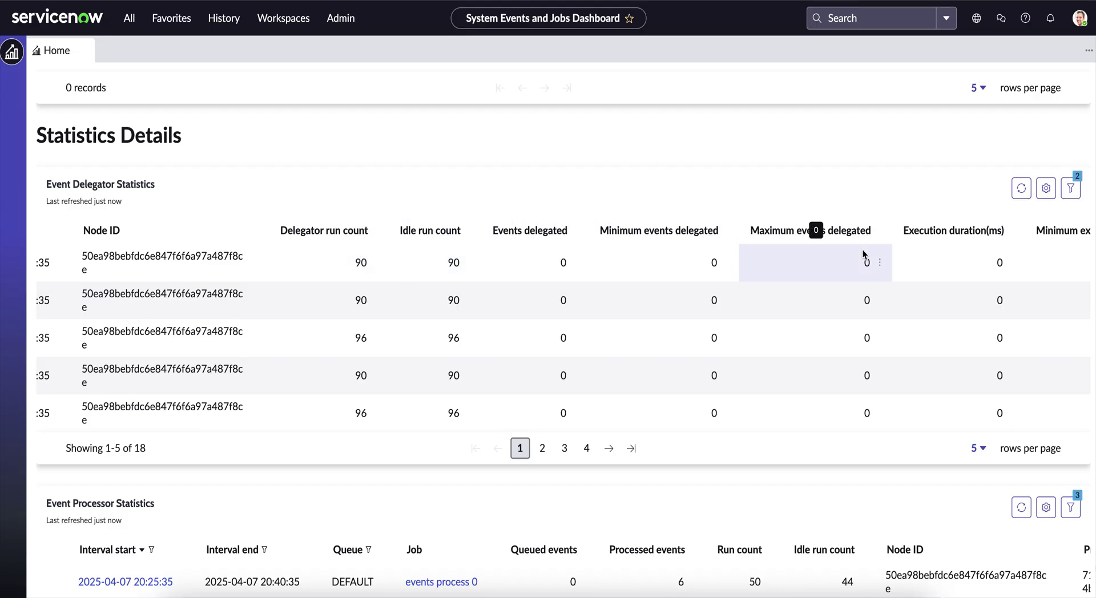
scroll(940, 306, right, 5)
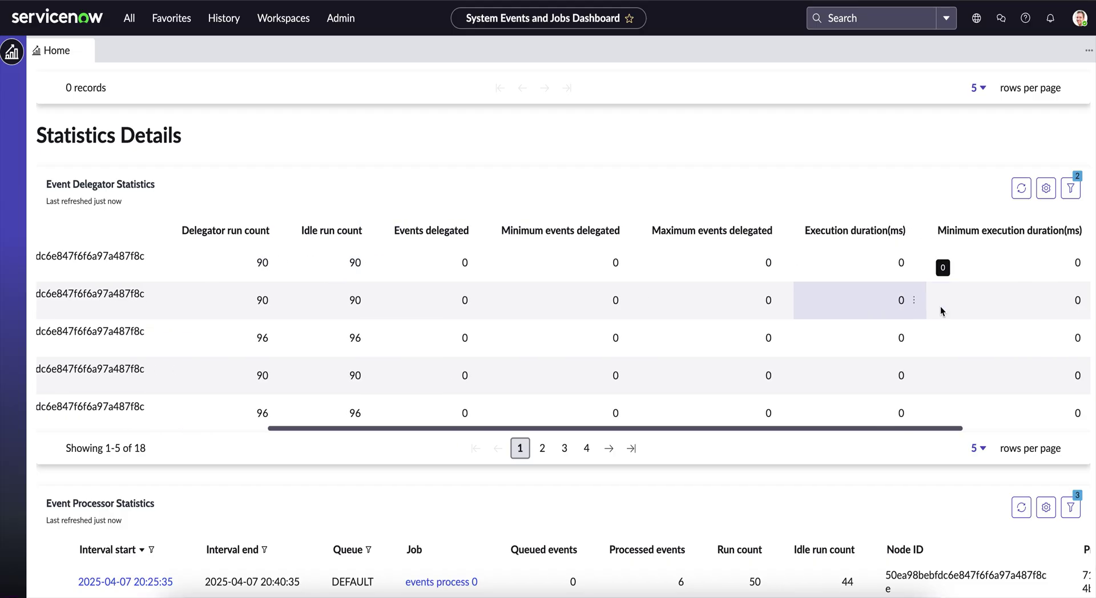
scroll(734, 397, left, 10)
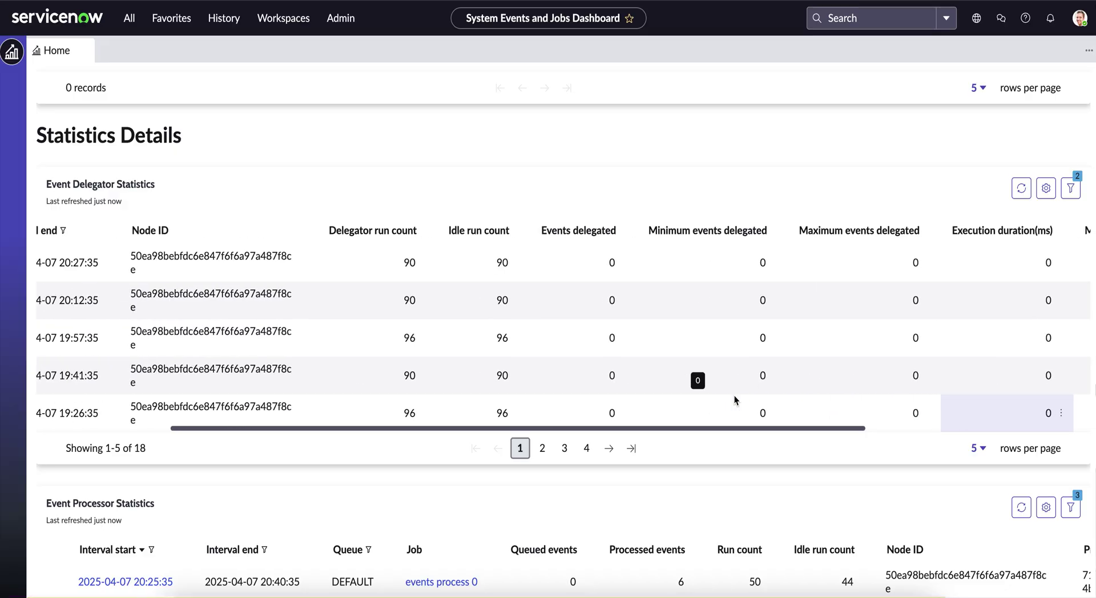
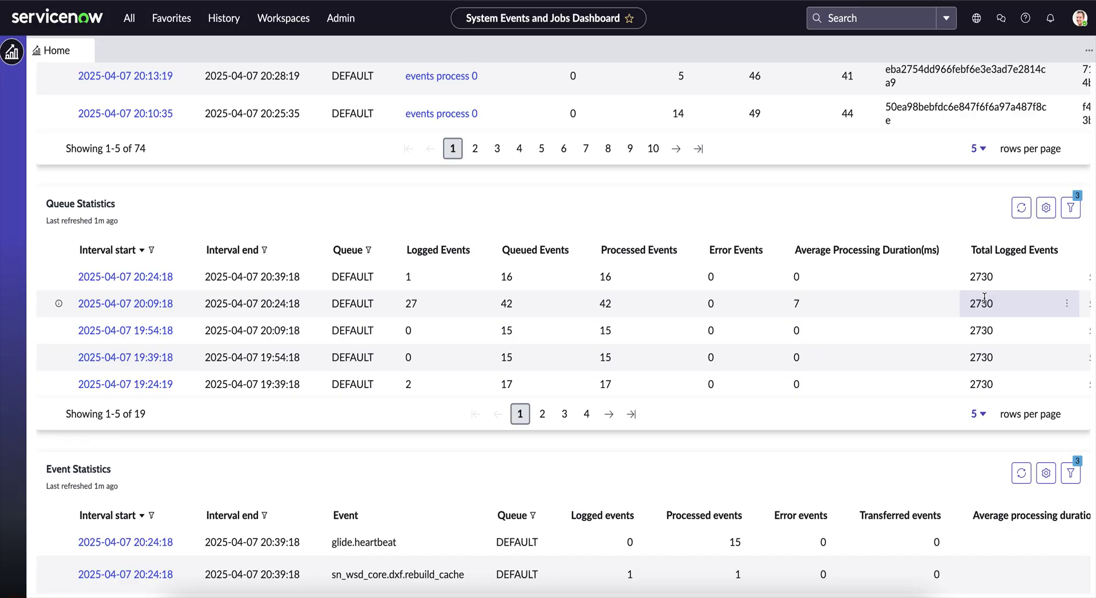
Examine the Queue Statistics and Event Statistics tables, including the event counts, average processing duration, lag and slowest handler columns.
scroll(492, 445, down, 1)
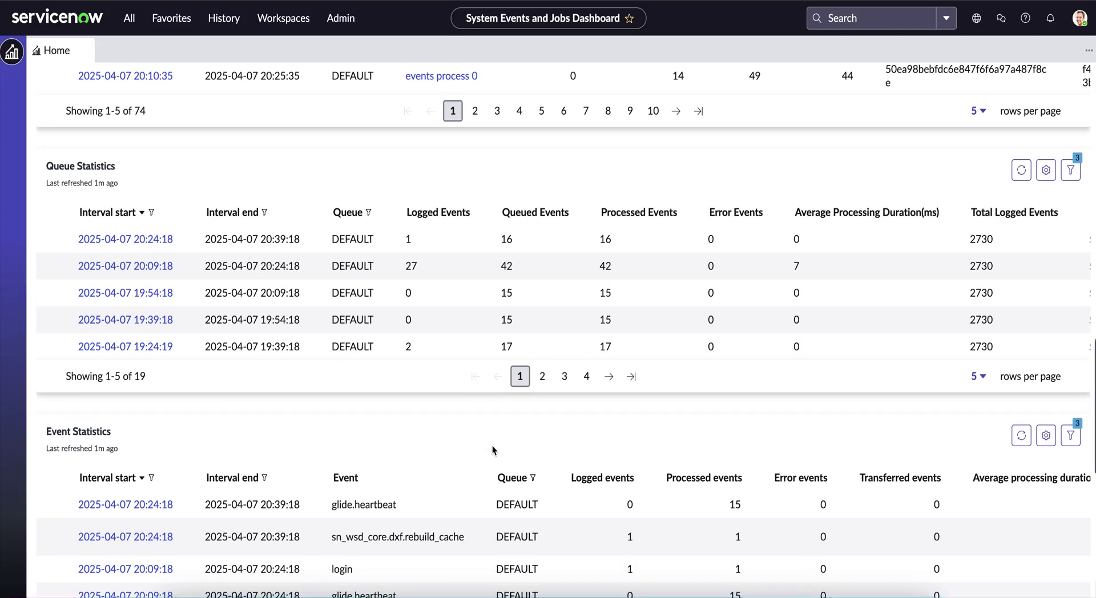
scroll(492, 445, down, 3)
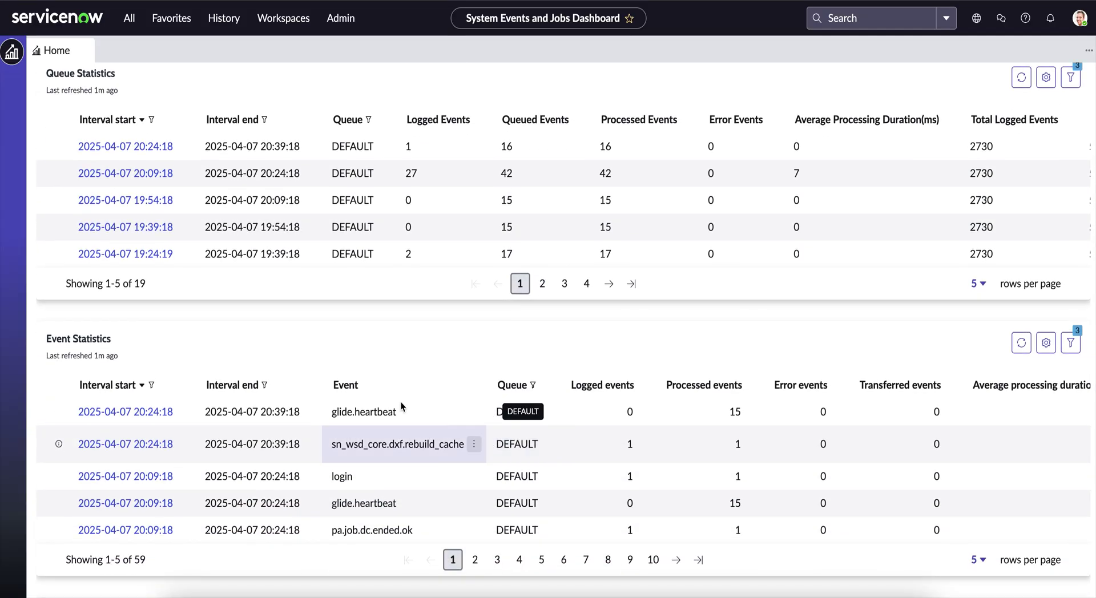
scroll(370, 332, down, 5)
scroll(370, 337, down, 1)
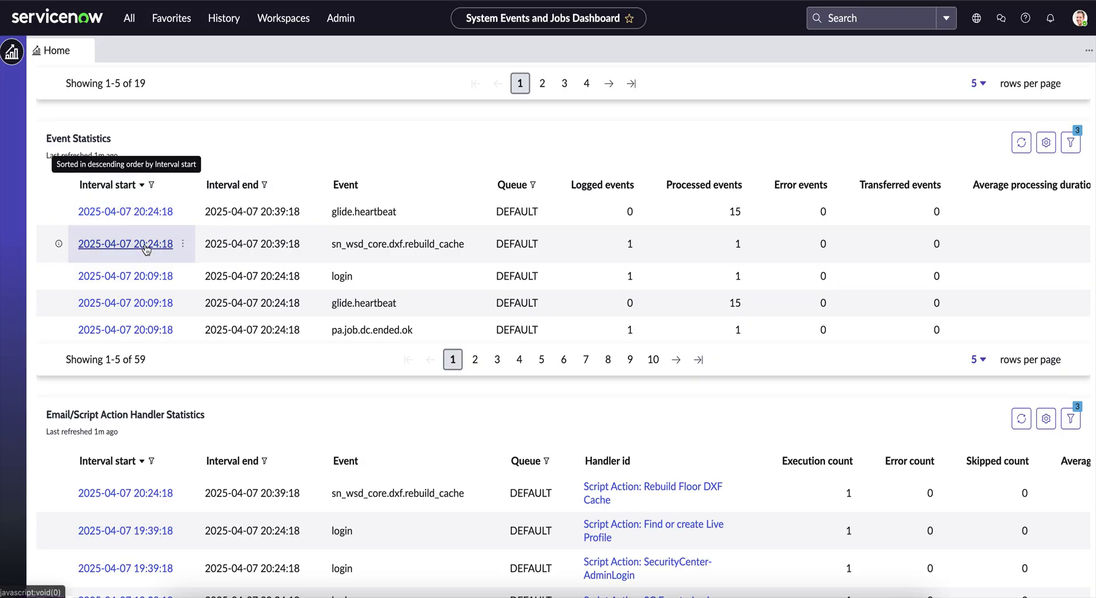
scroll(440, 273, right, 2)
scroll(440, 273, right, 10)
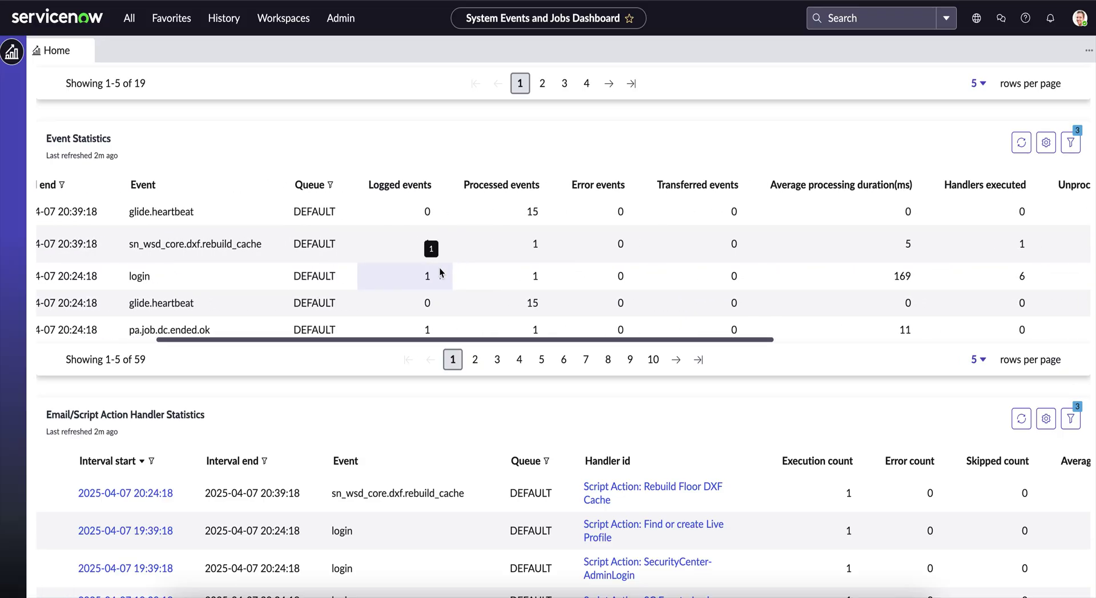
scroll(440, 272, right, 3)
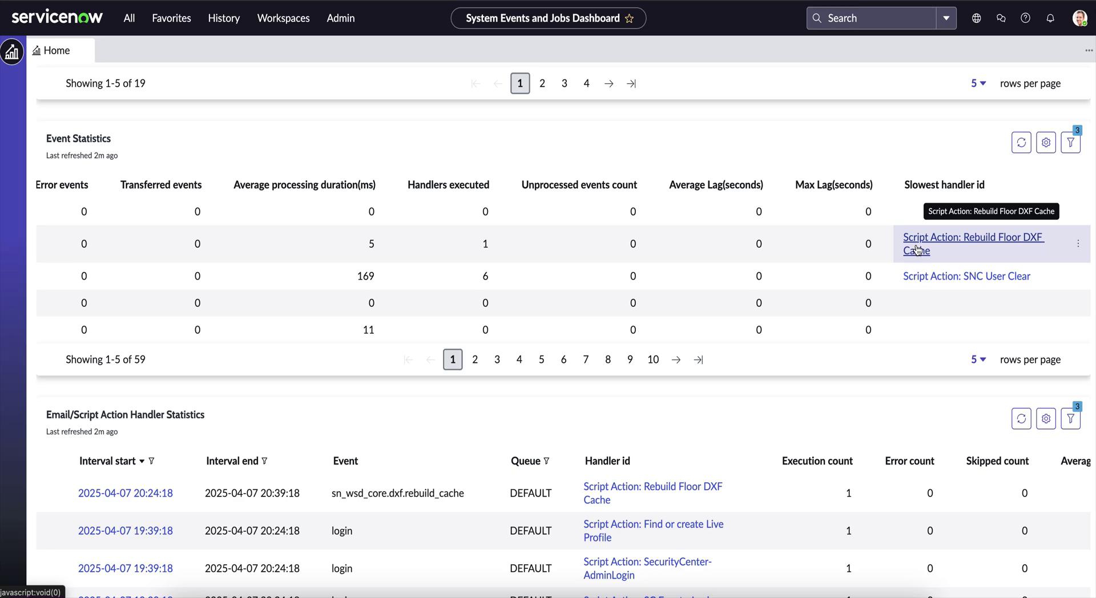
scroll(484, 320, left, 10)
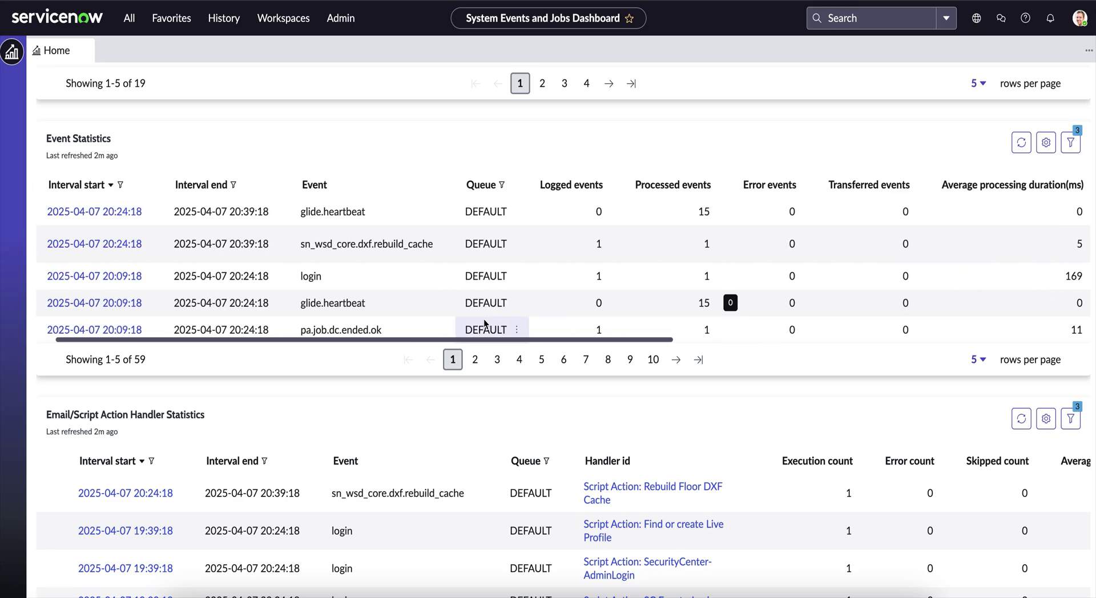
Examine the Email/Script Action Handler Statistics table across its event, handler and execution count columns, comparing it with the Event Statistics rows.
scroll(484, 320, down, 3)
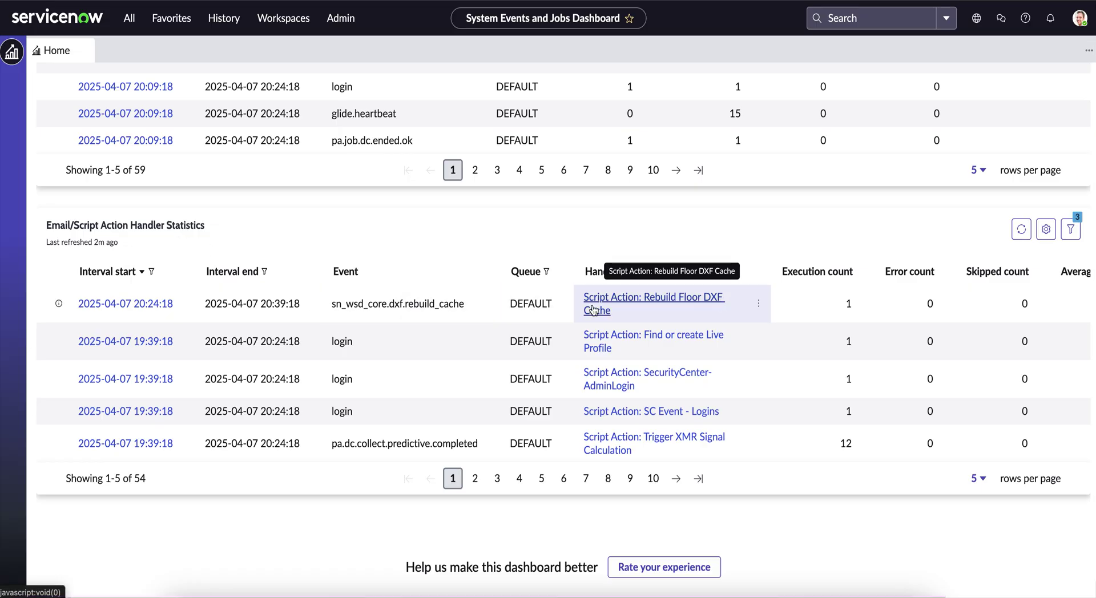
scroll(598, 316, up, 2)
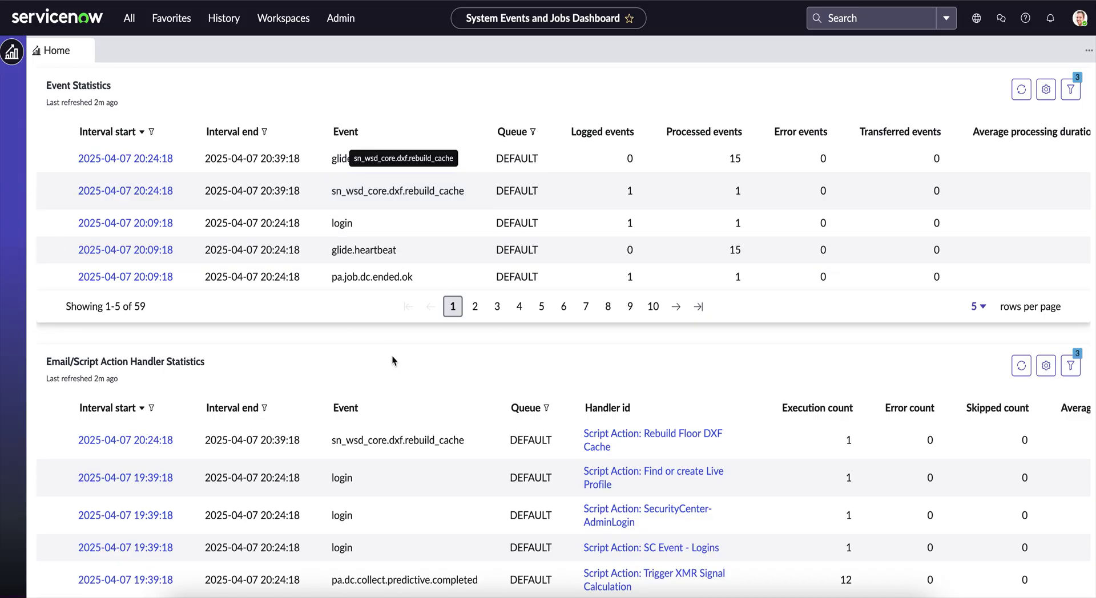
scroll(394, 356, down, 2)
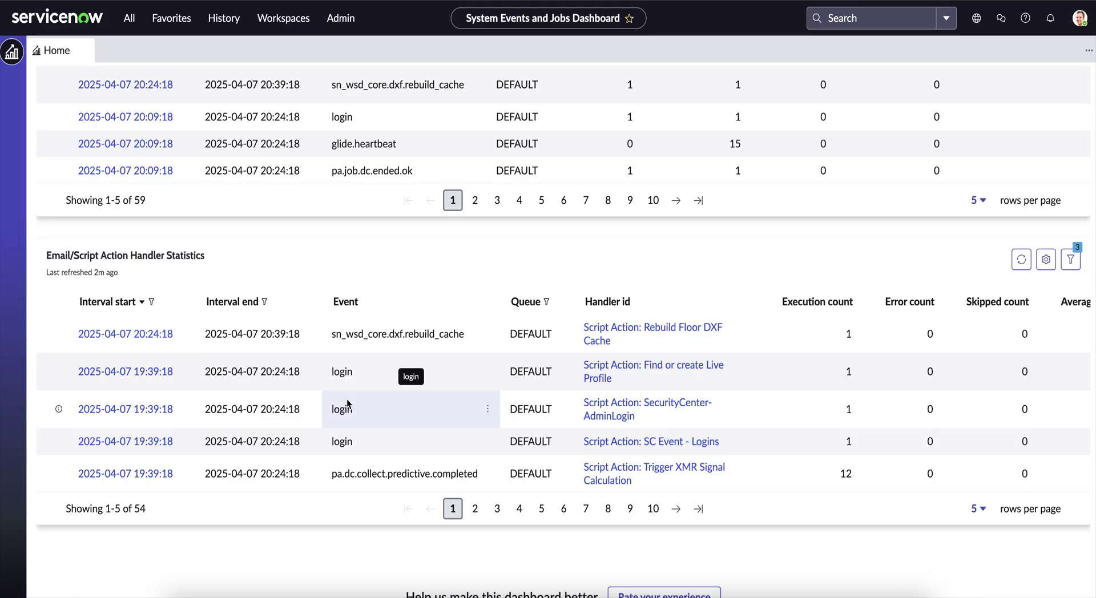
scroll(347, 403, up, 1)
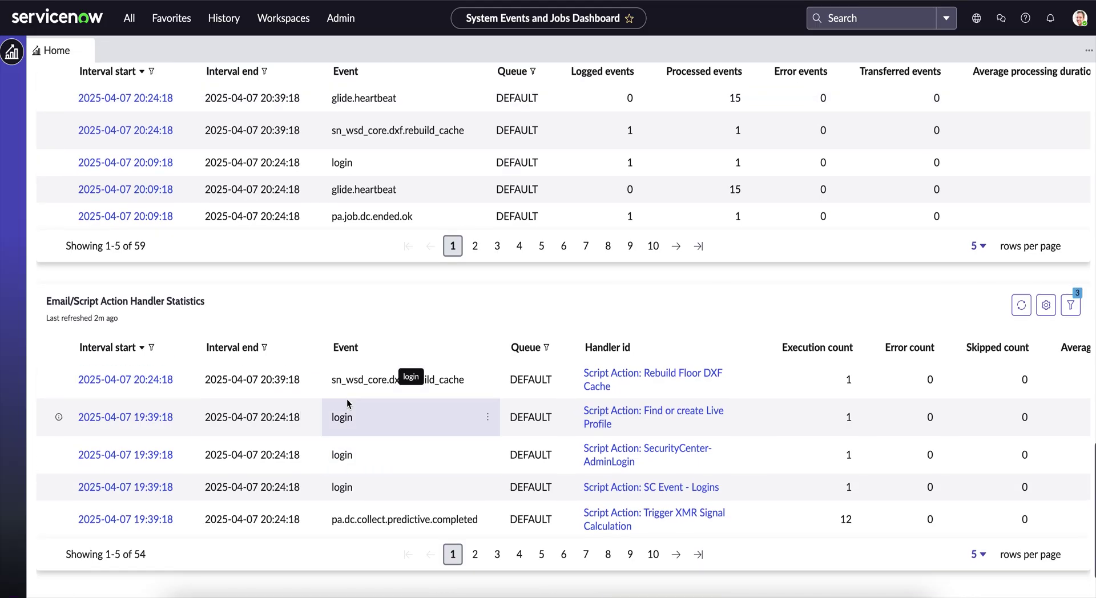
scroll(347, 402, right, 4)
scroll(347, 399, right, 2)
scroll(347, 399, left, 5)
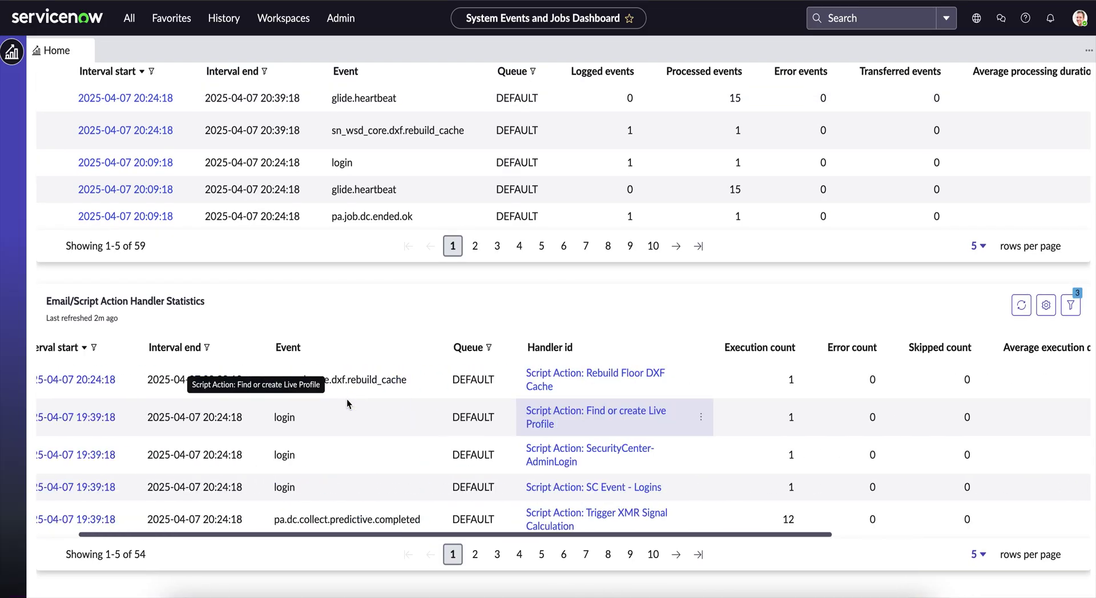
Return System Event Monitoring from the details to the scores view.
scroll(347, 399, up, 10)
scroll(347, 399, up, 10)
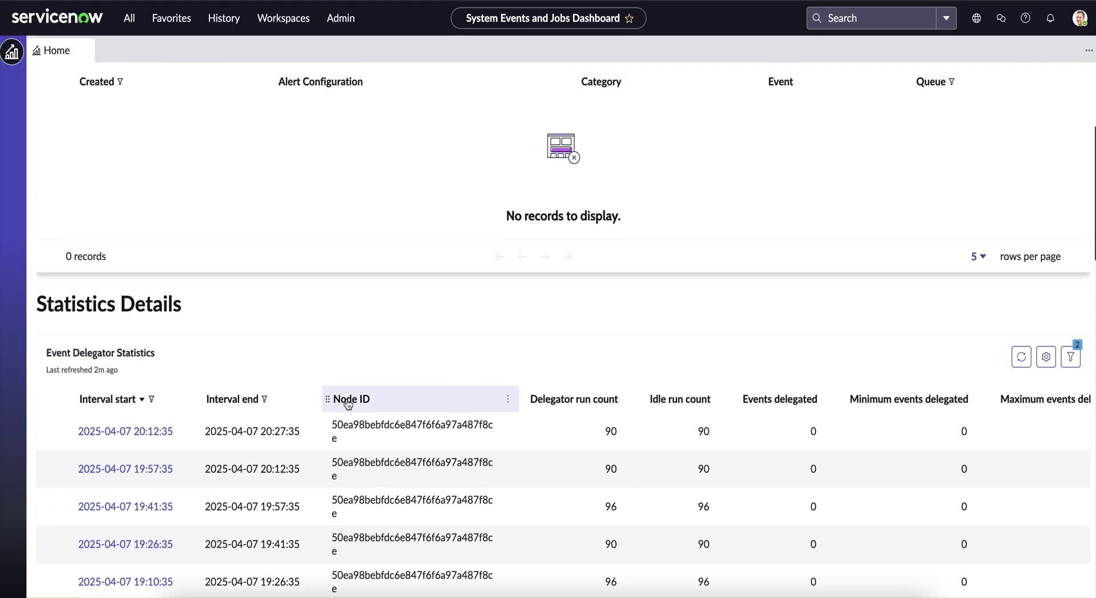
click(70, 188)
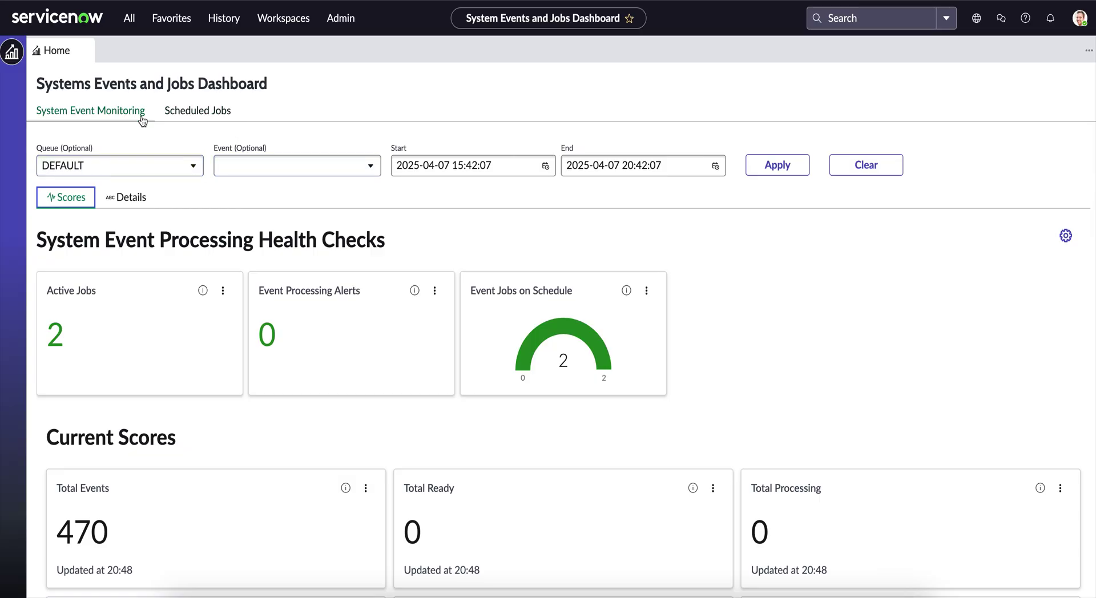
Open the Scheduled Jobs view and review its job status cards and the Total Execution Count and Average Lateness charts.
click(203, 115)
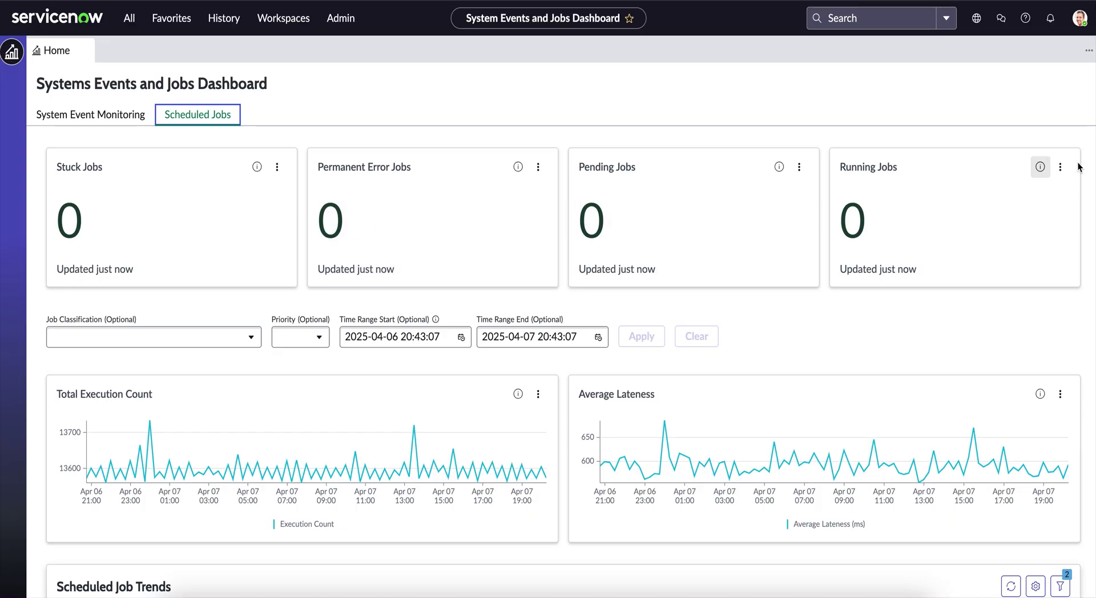
scroll(387, 361, down, 1)
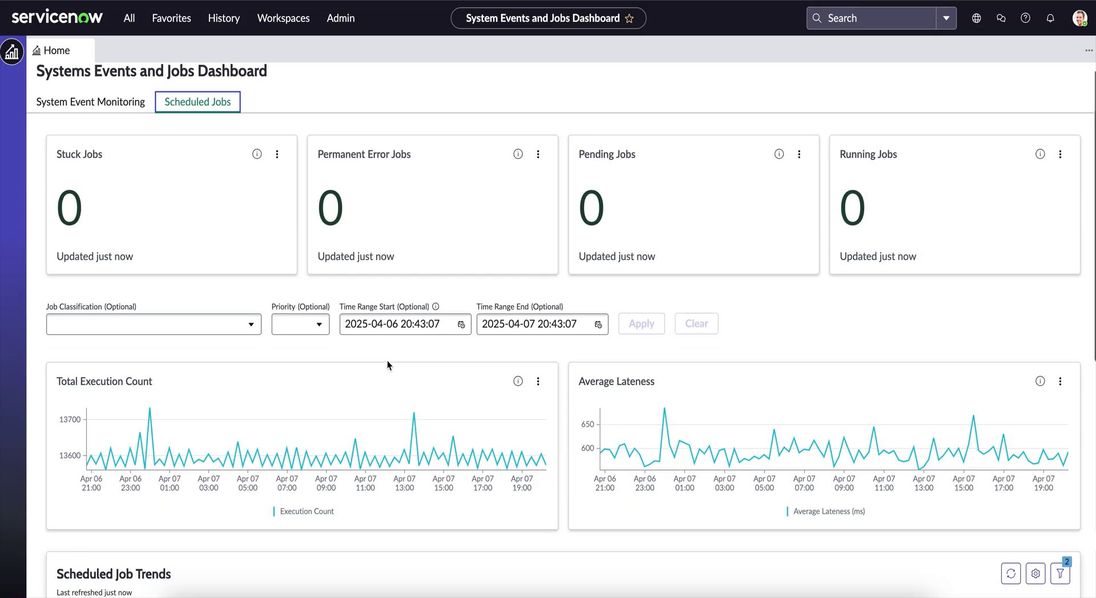
scroll(214, 335, down, 3)
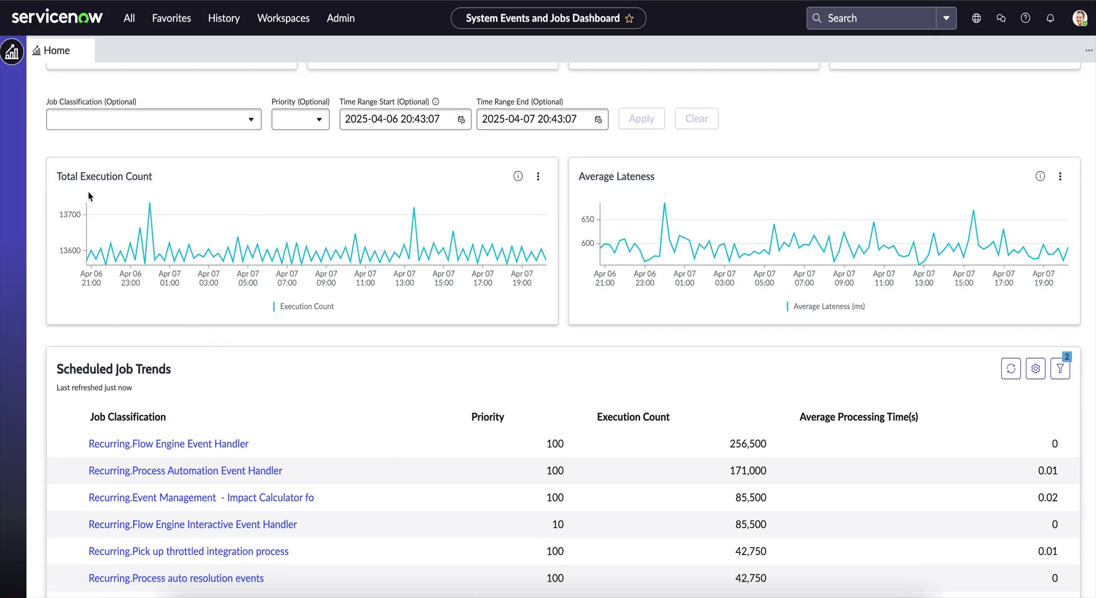
mouse_move(154, 219)
Search the job classifications for "event process" and set the filter to Recurring.event process priority check.
click(252, 126)
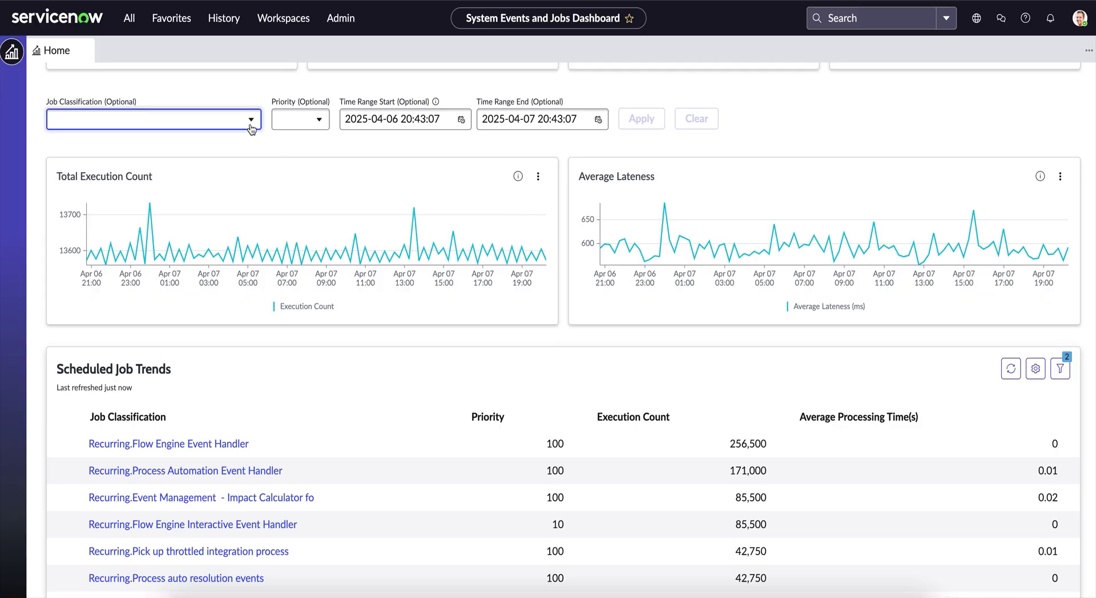
click(252, 126)
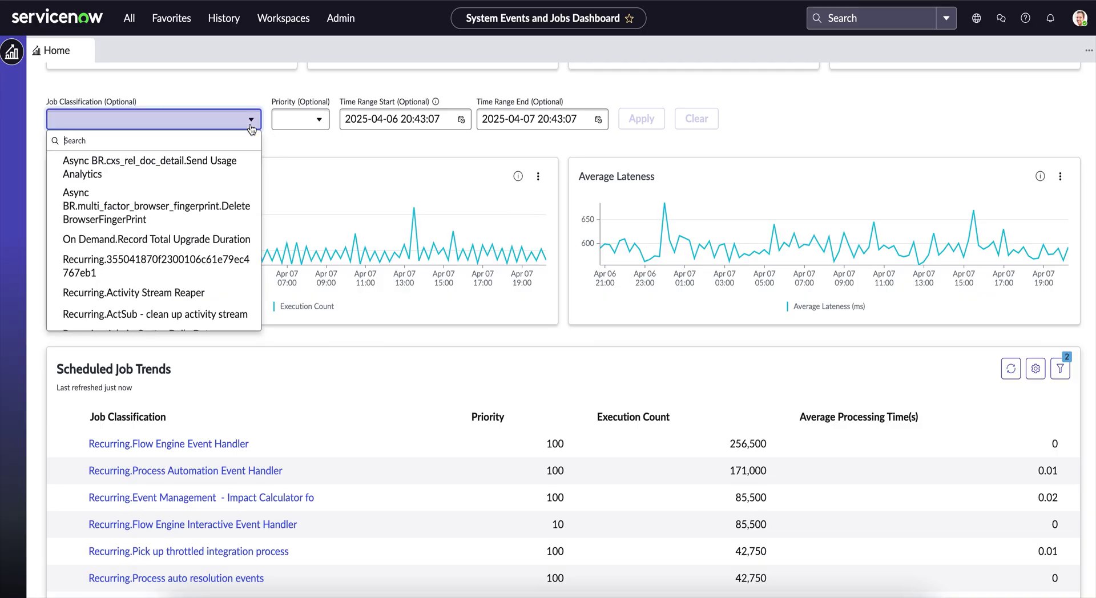
scroll(197, 244, down, 5)
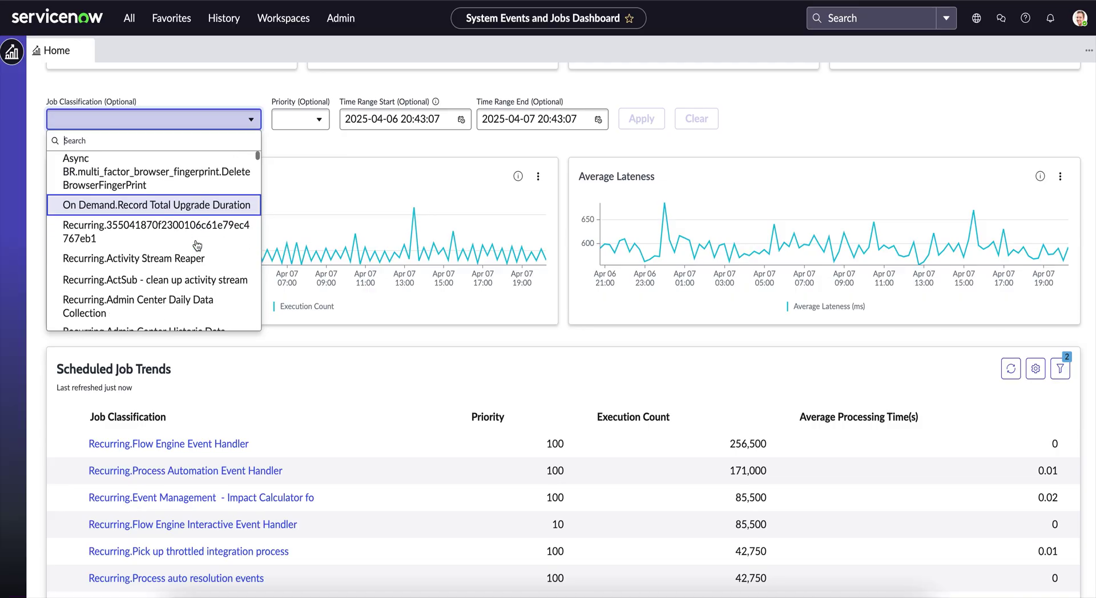
scroll(197, 244, down, 5)
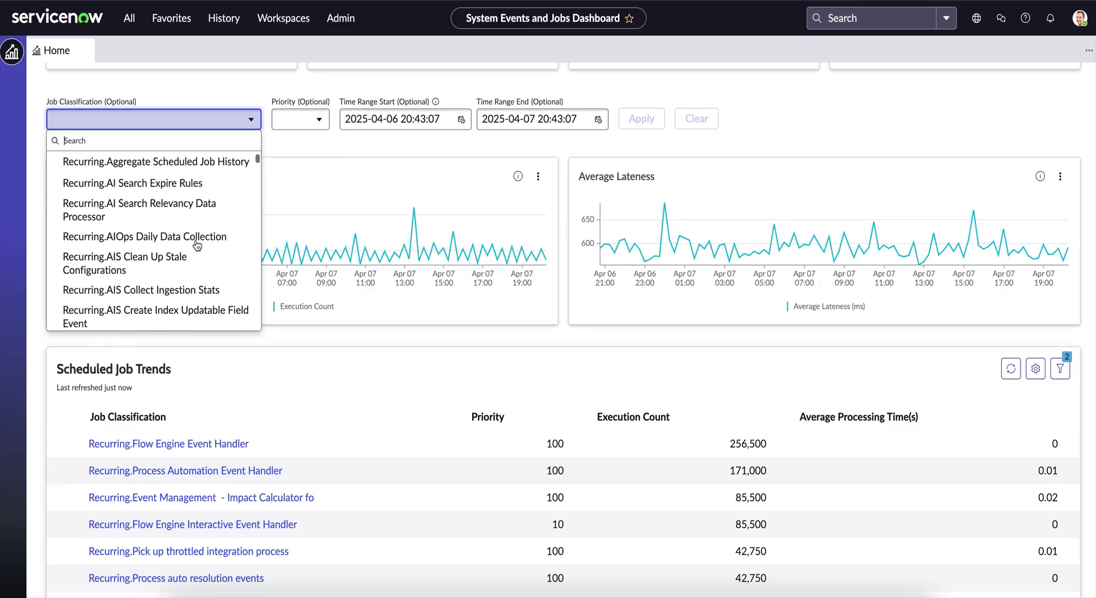
scroll(197, 245, down, 10)
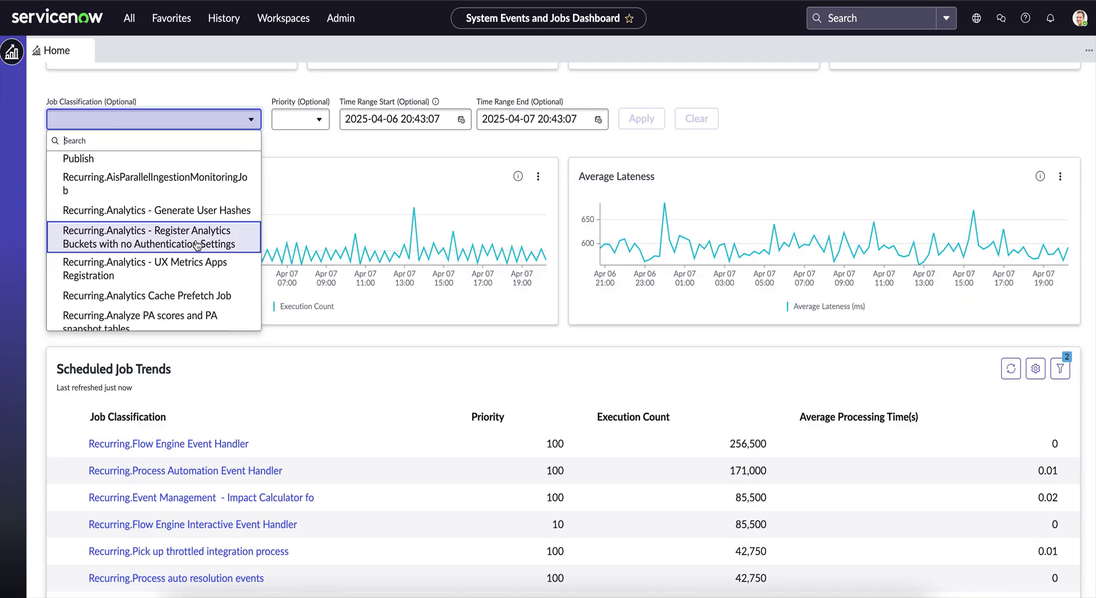
text(eve)
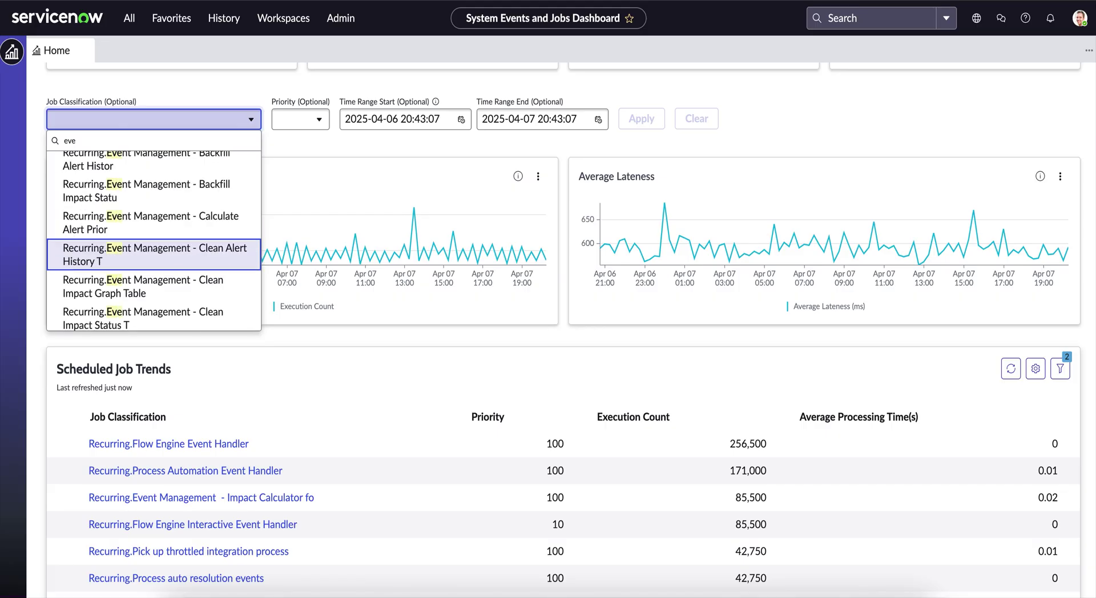
text(nt pr)
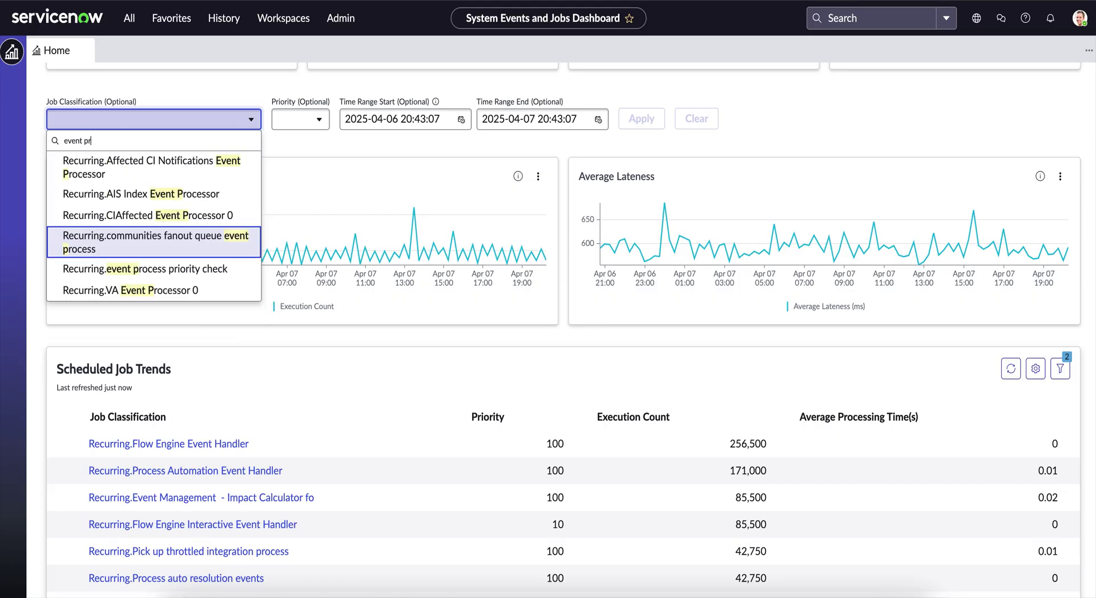
text(oce)
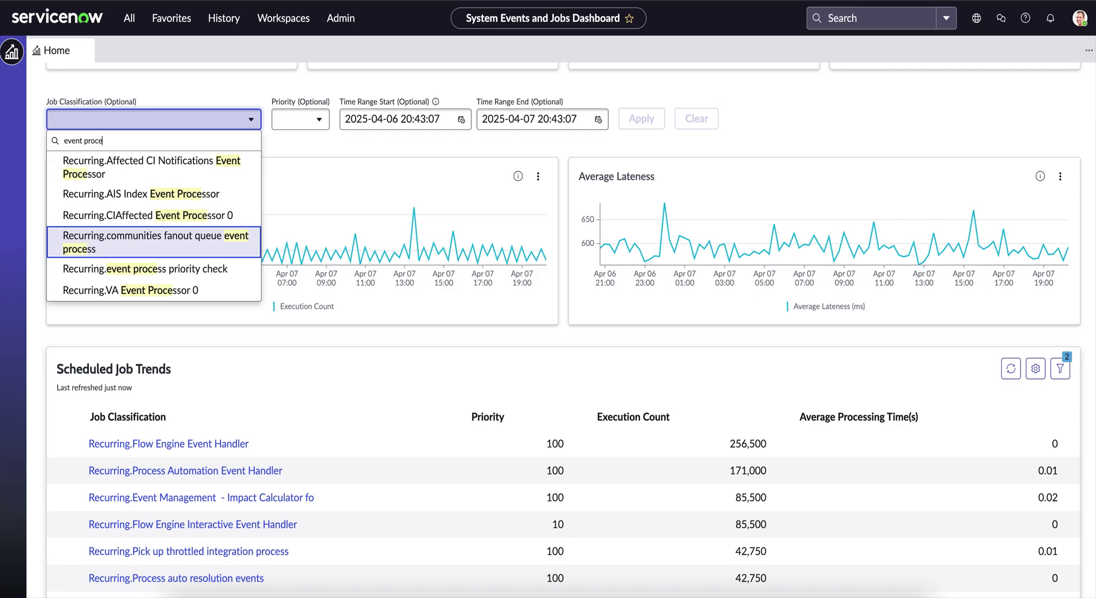
text(ss)
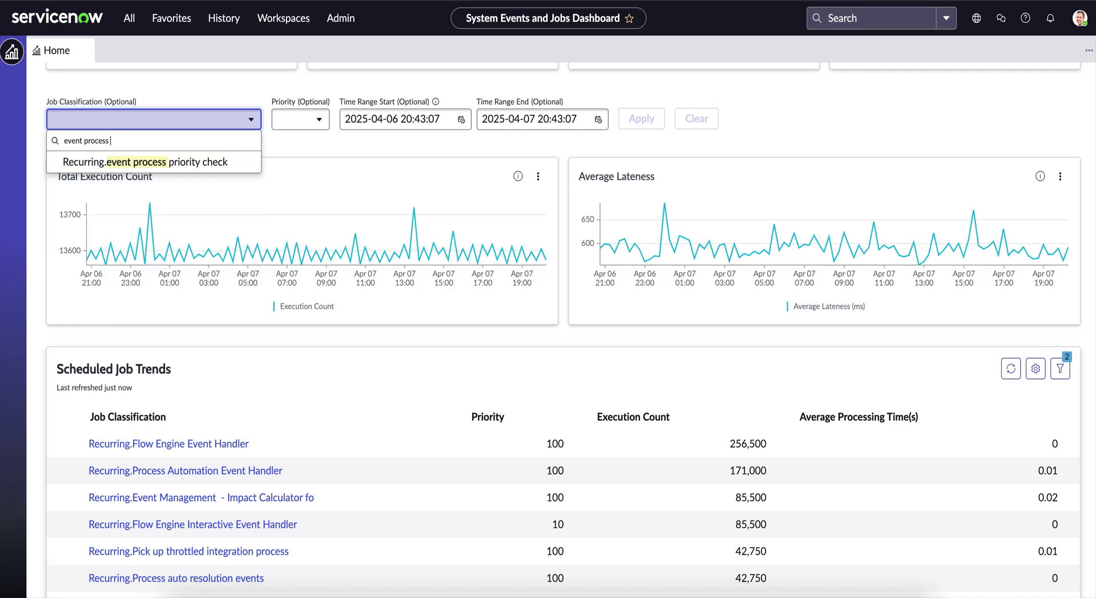
click(124, 165)
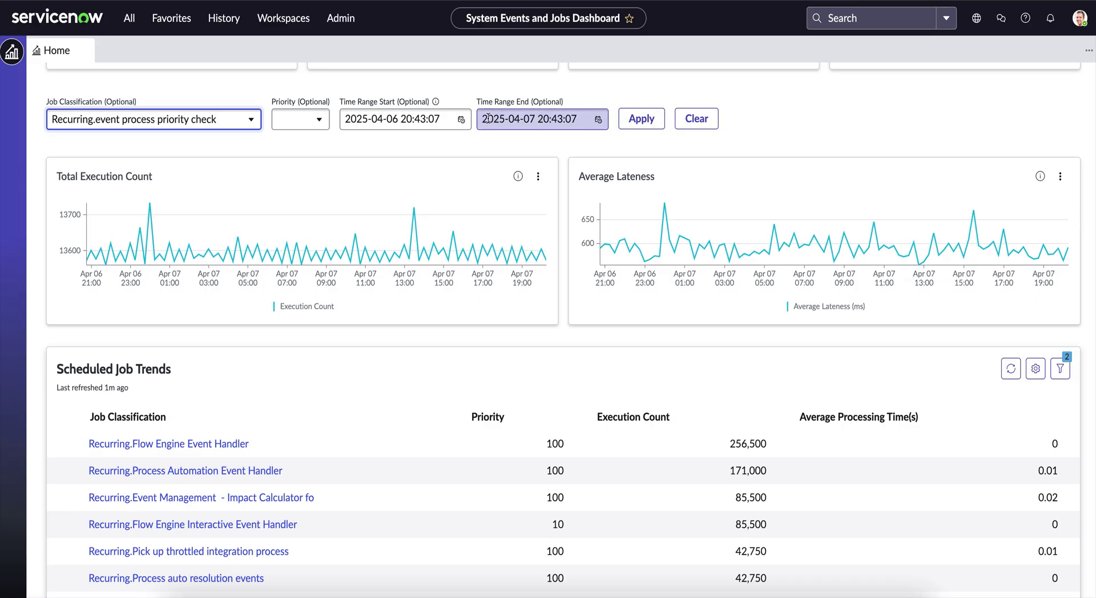
click(409, 119)
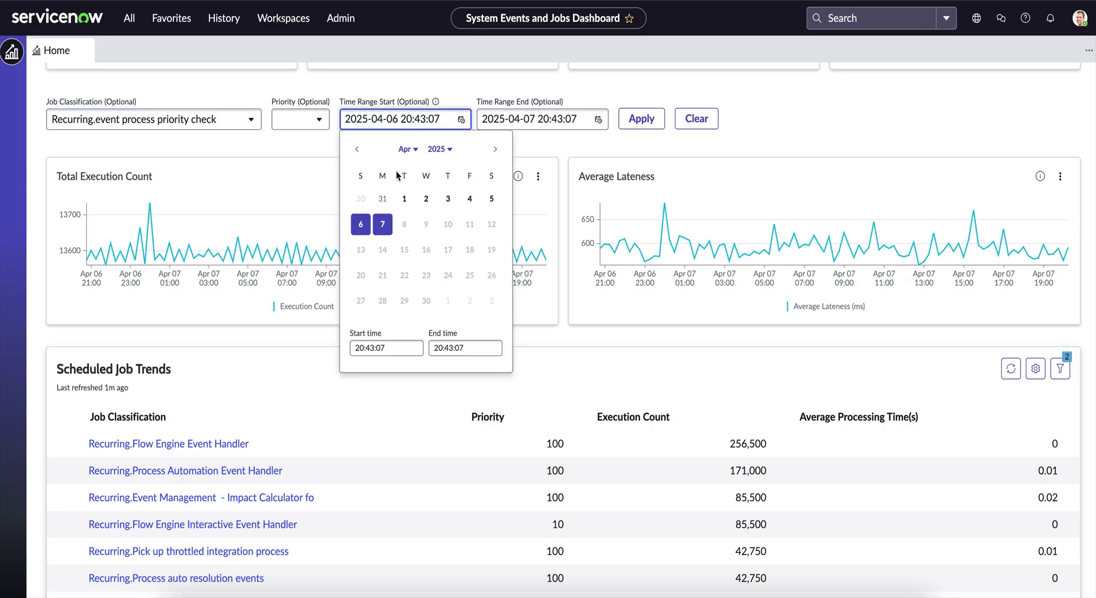
click(492, 200)
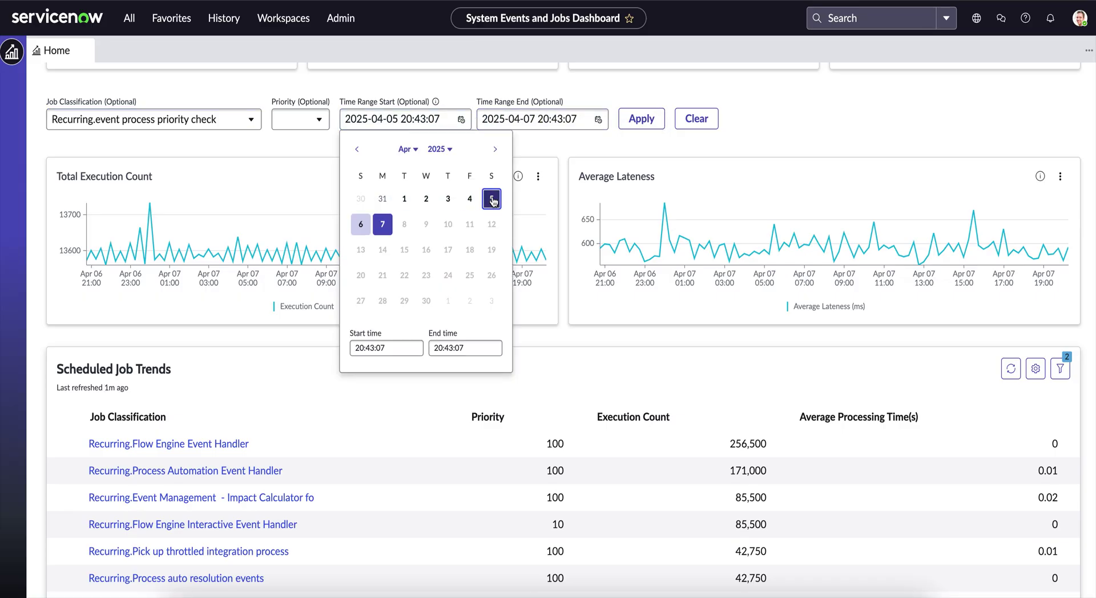
click(570, 146)
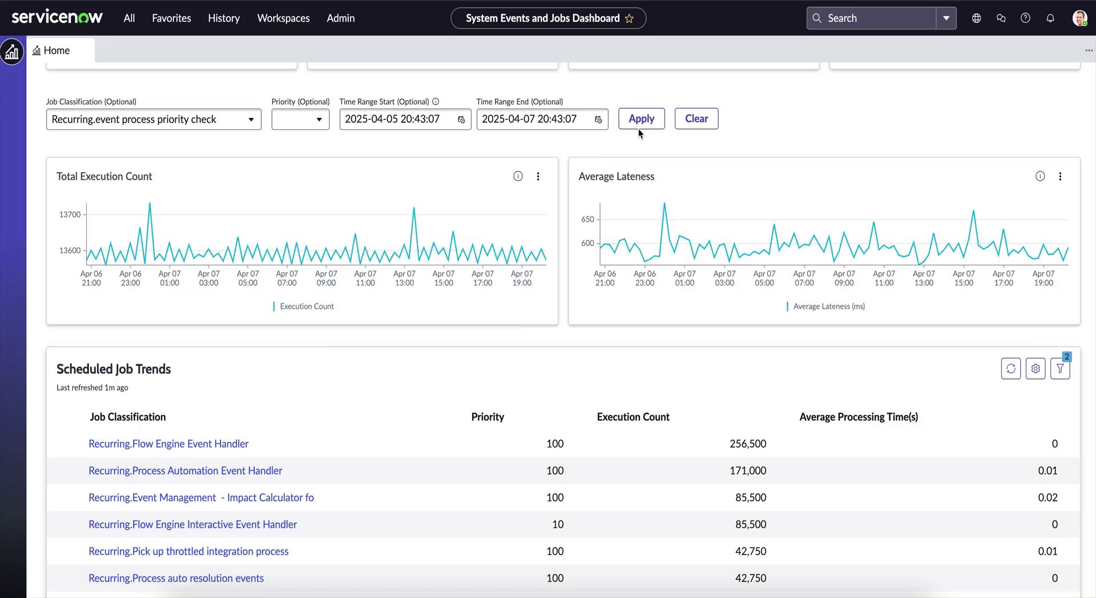
click(644, 125)
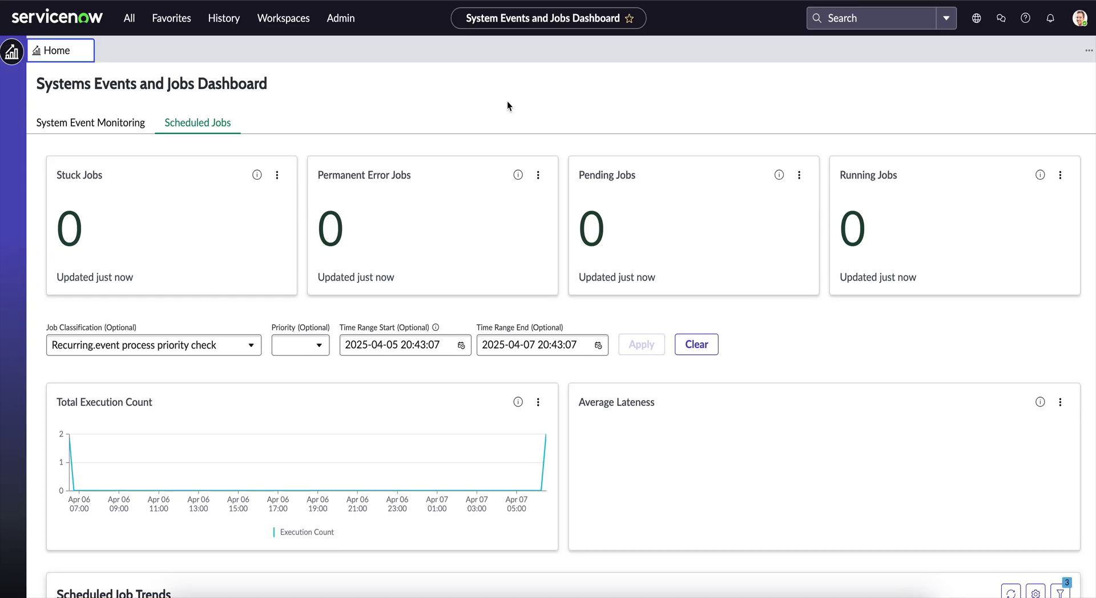
scroll(507, 101, down, 2)
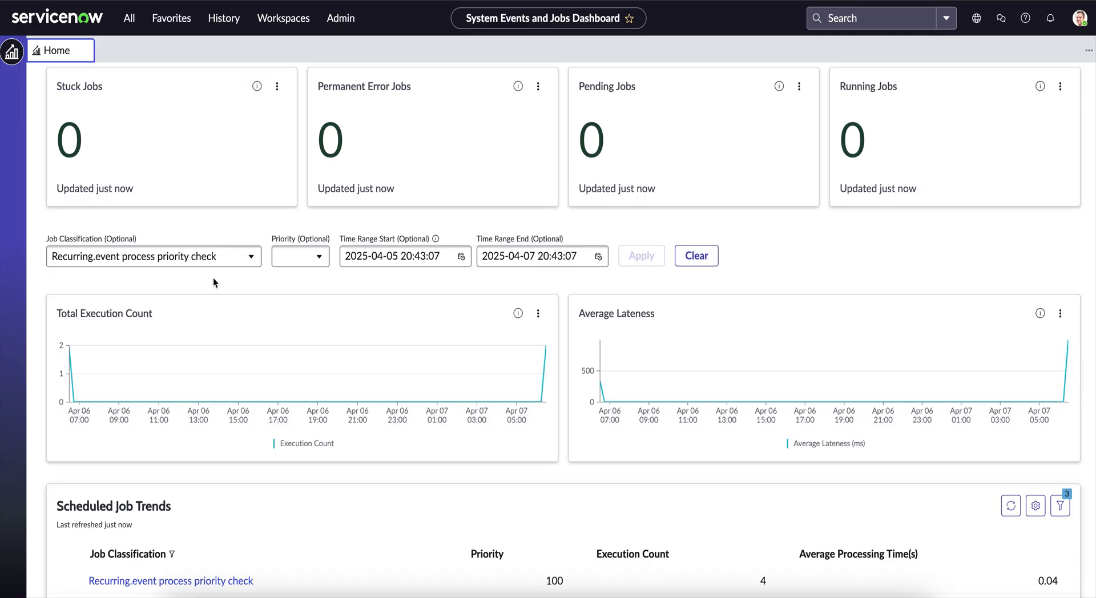
Clear the job classification and time range filters from the Scheduled Jobs view.
click(251, 257)
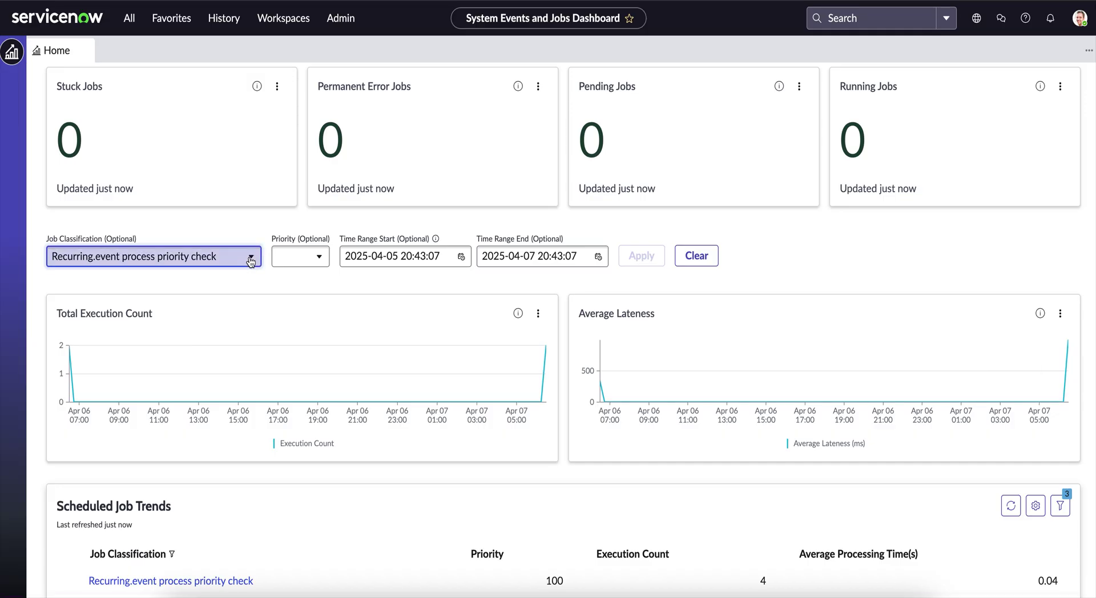
click(251, 260)
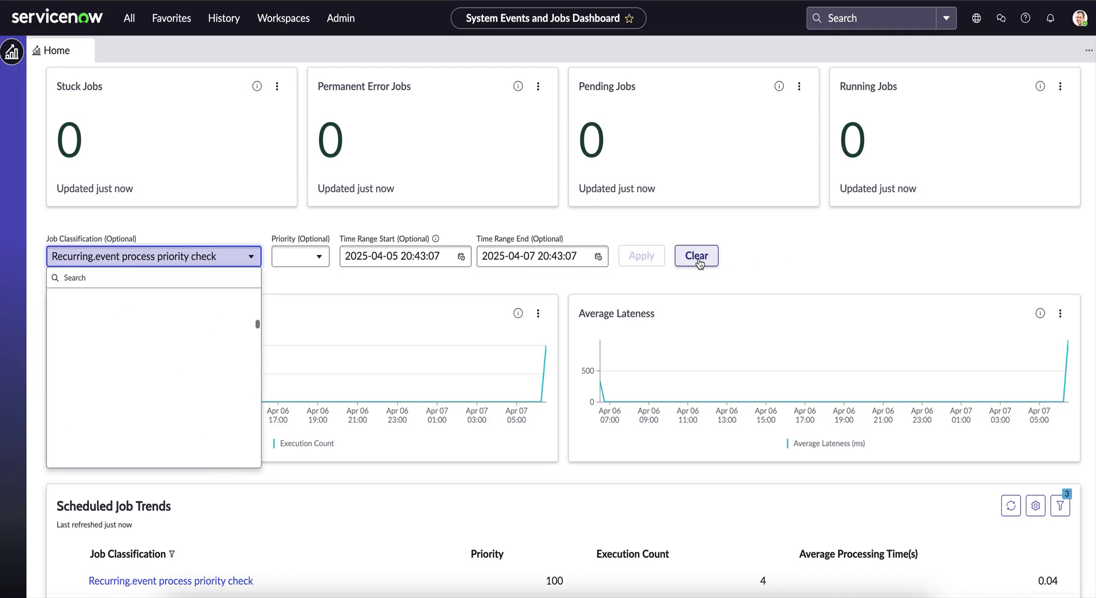
click(698, 256)
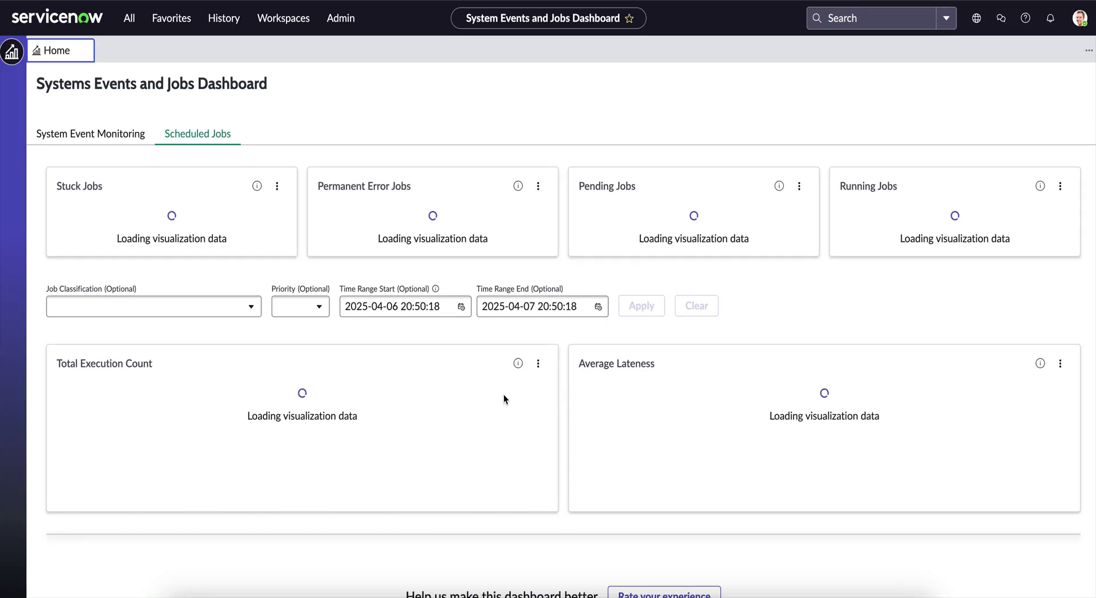
Sort the Scheduled Job Trends table by average processing time in descending order and review the slowest jobs.
scroll(505, 399, down, 2)
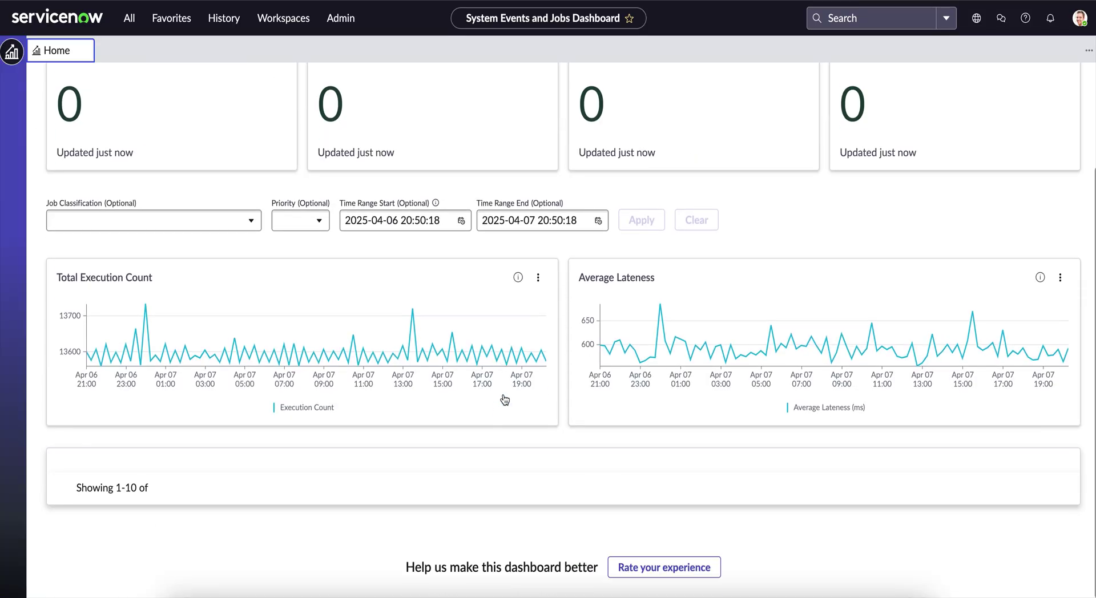
scroll(504, 395, down, 3)
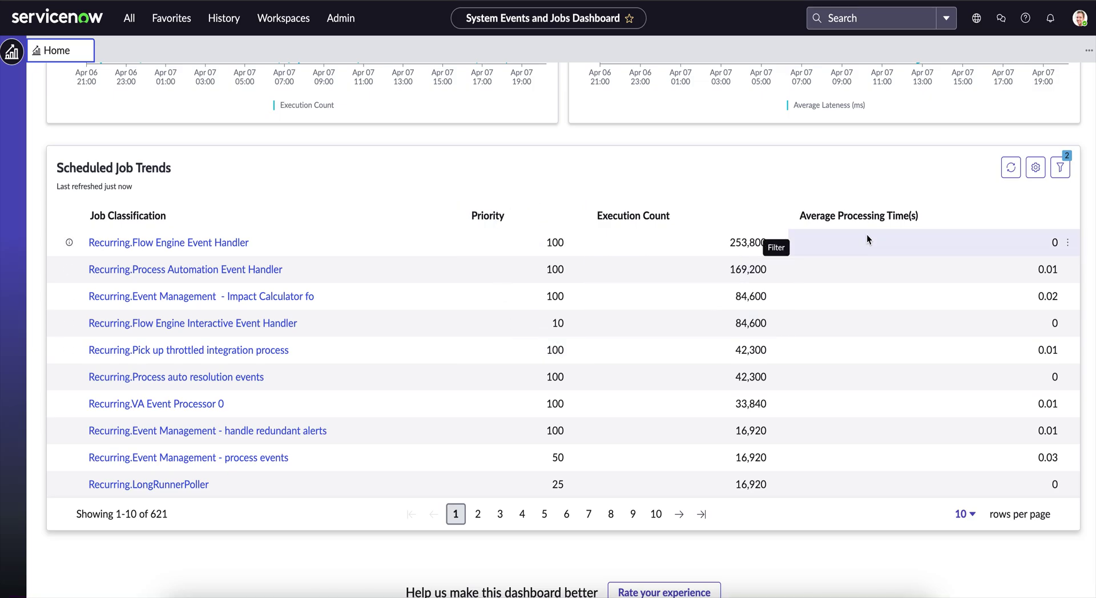
click(888, 216)
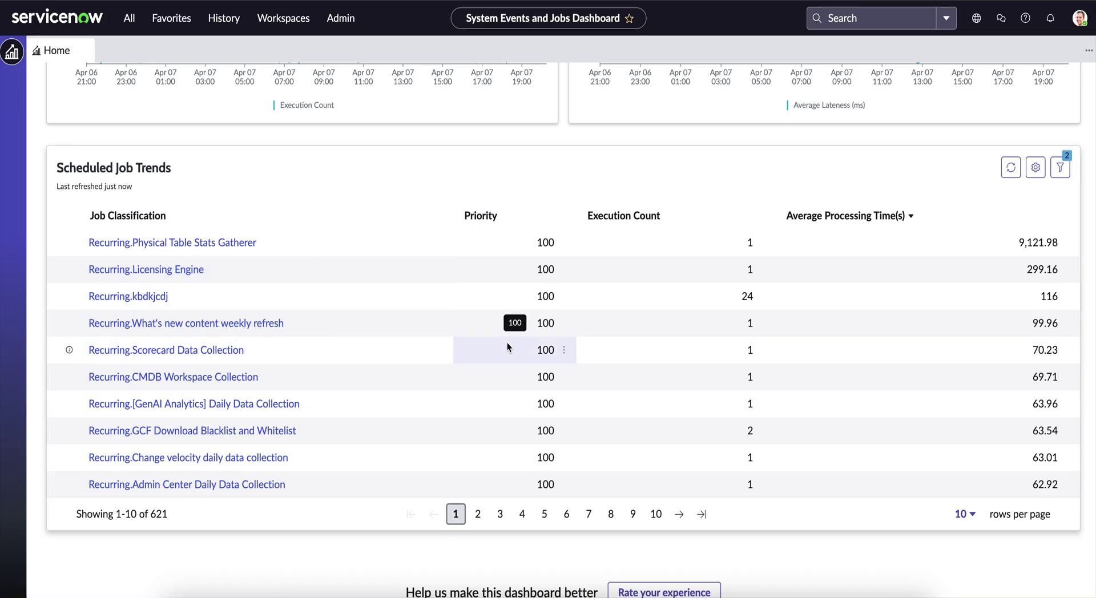
scroll(507, 346, up, 5)
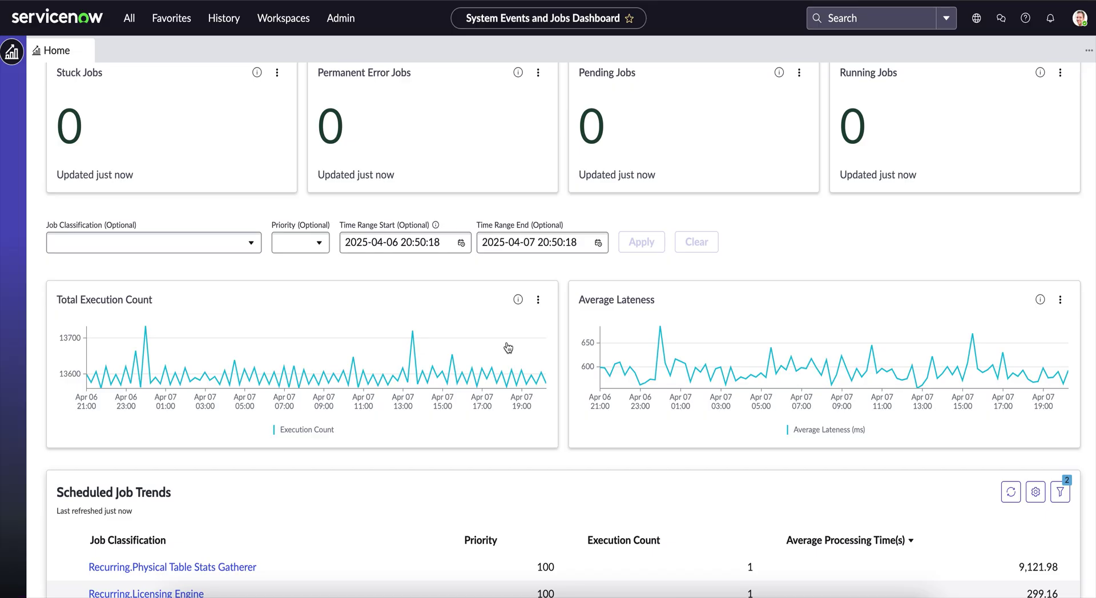
scroll(507, 347, up, 2)
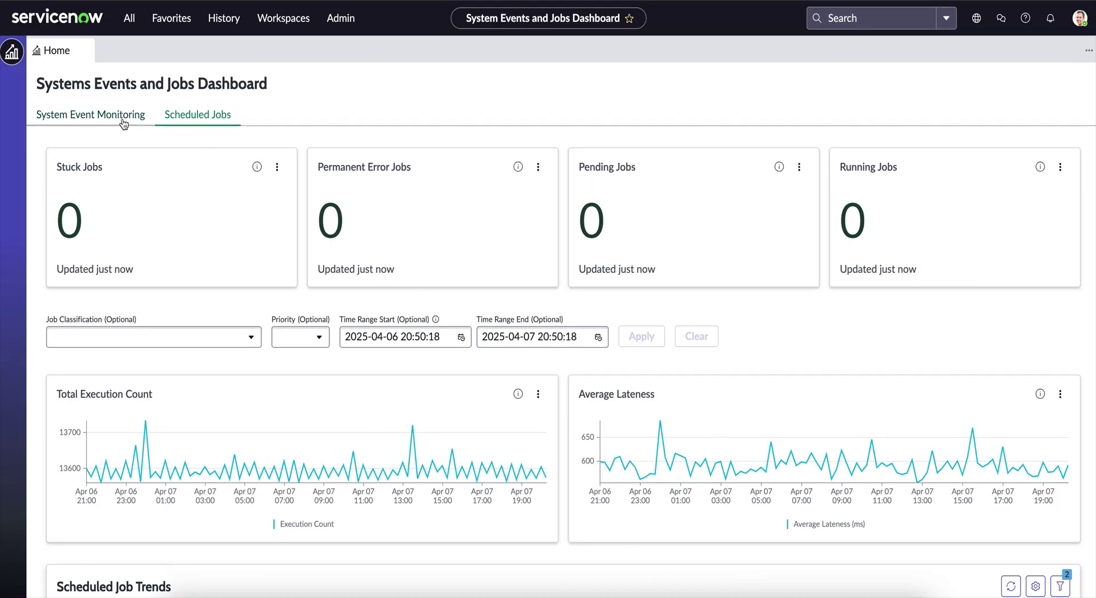